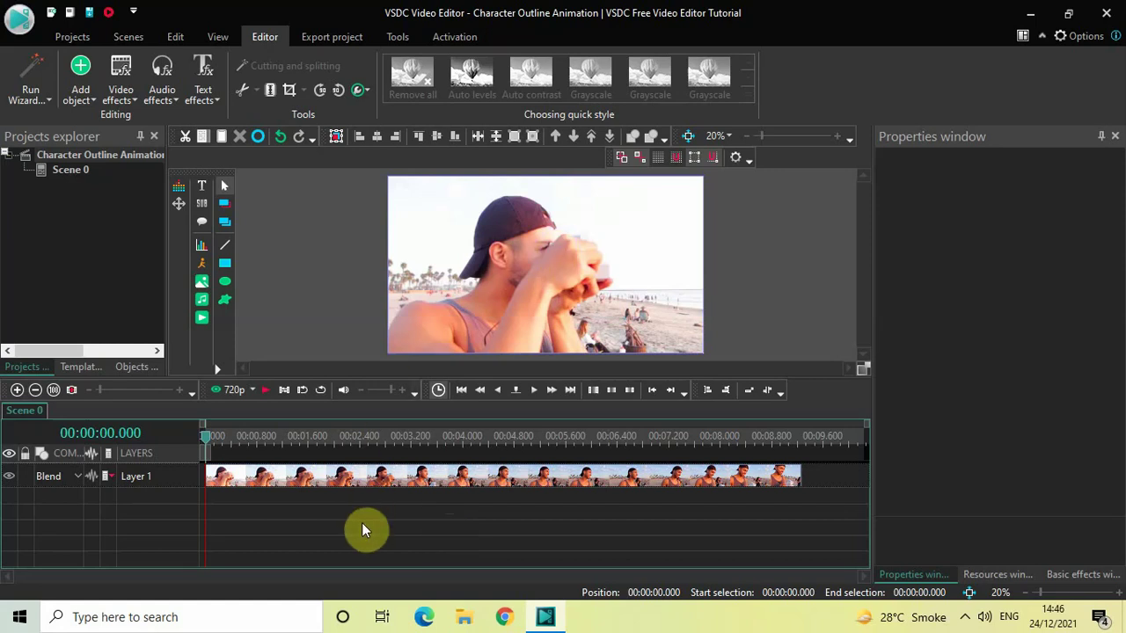
- Preview the video and create a snapshot of the frame at 00:00:03.800
{"action": "key", "text": "space"}
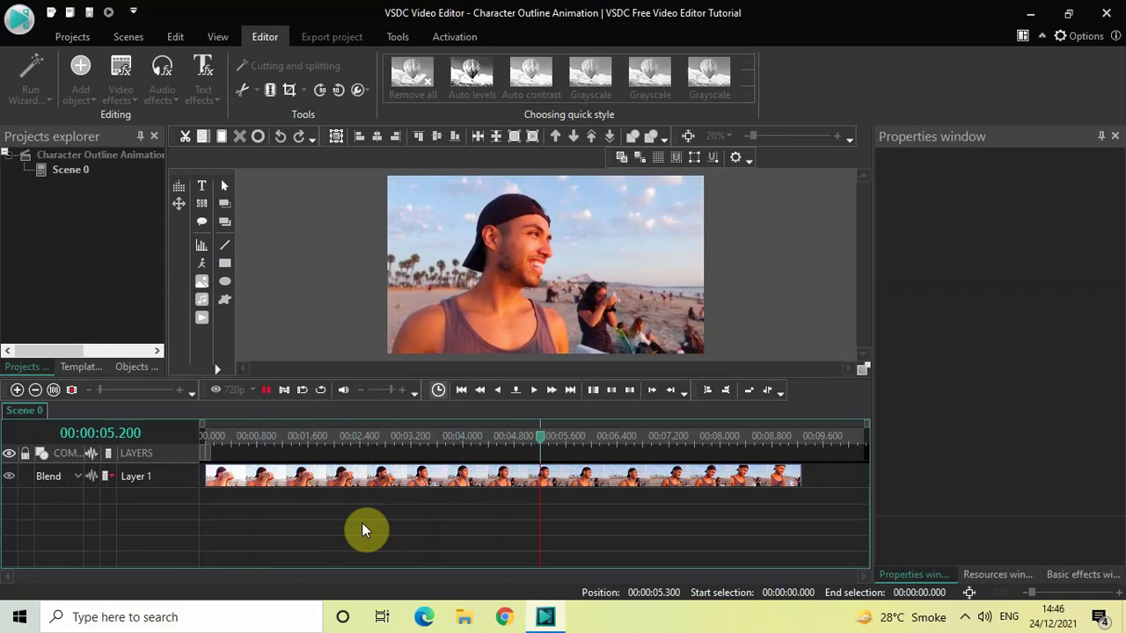
{"action": "key", "text": "space"}
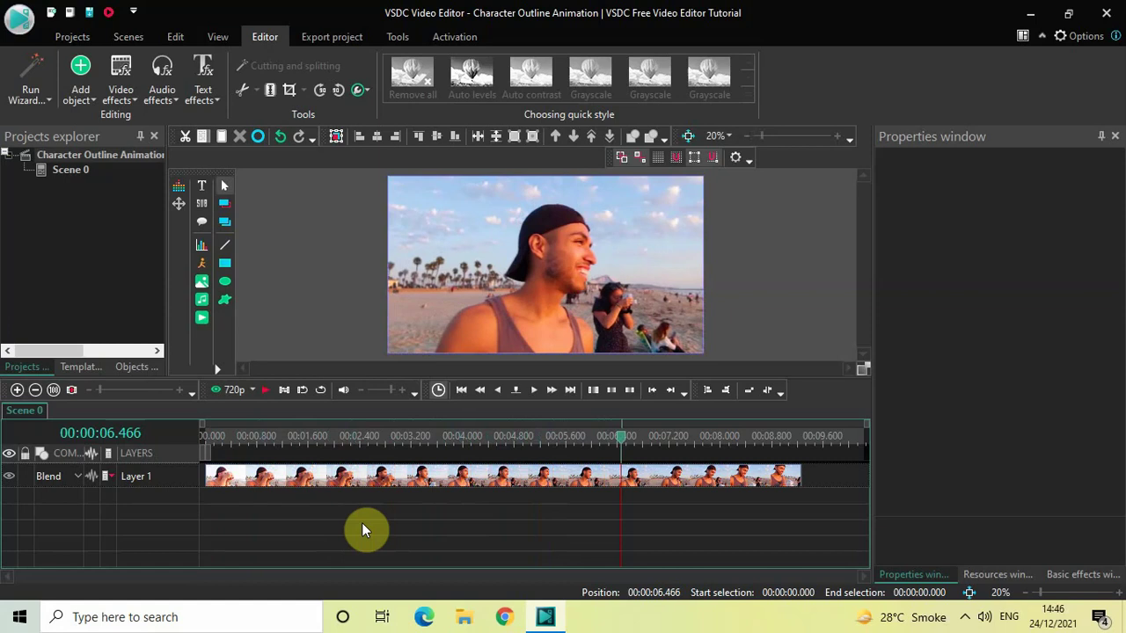
{"action": "left_click", "coordinate": [444, 436]}
{"action": "left_click_drag", "start_coordinate": [446, 444], "coordinate": [452, 444]}
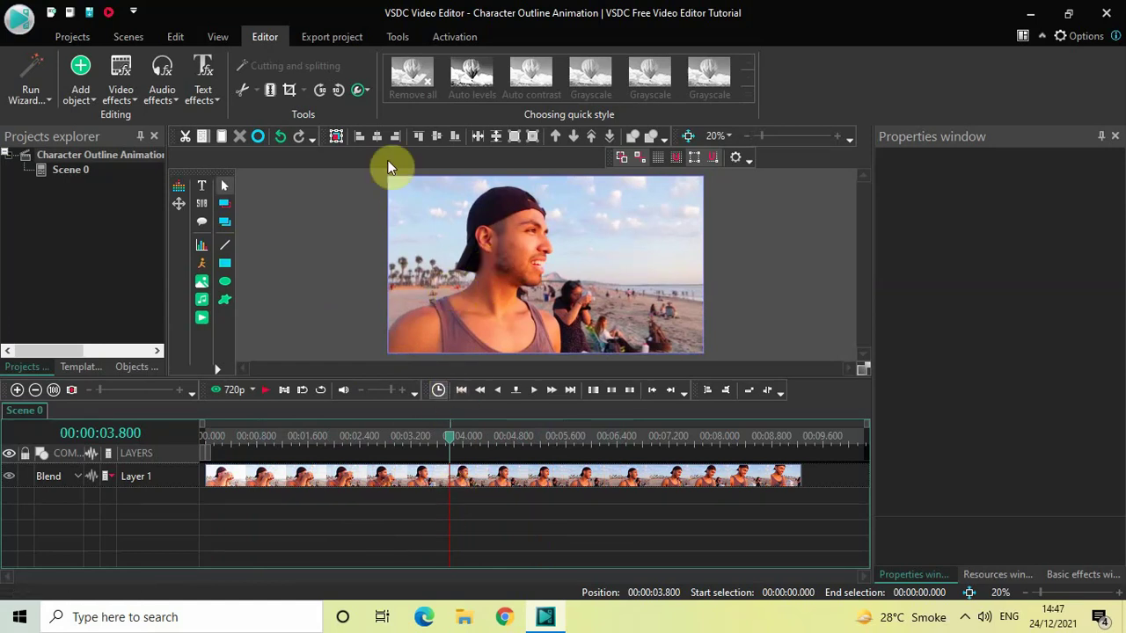
{"action": "left_click", "coordinate": [368, 91]}
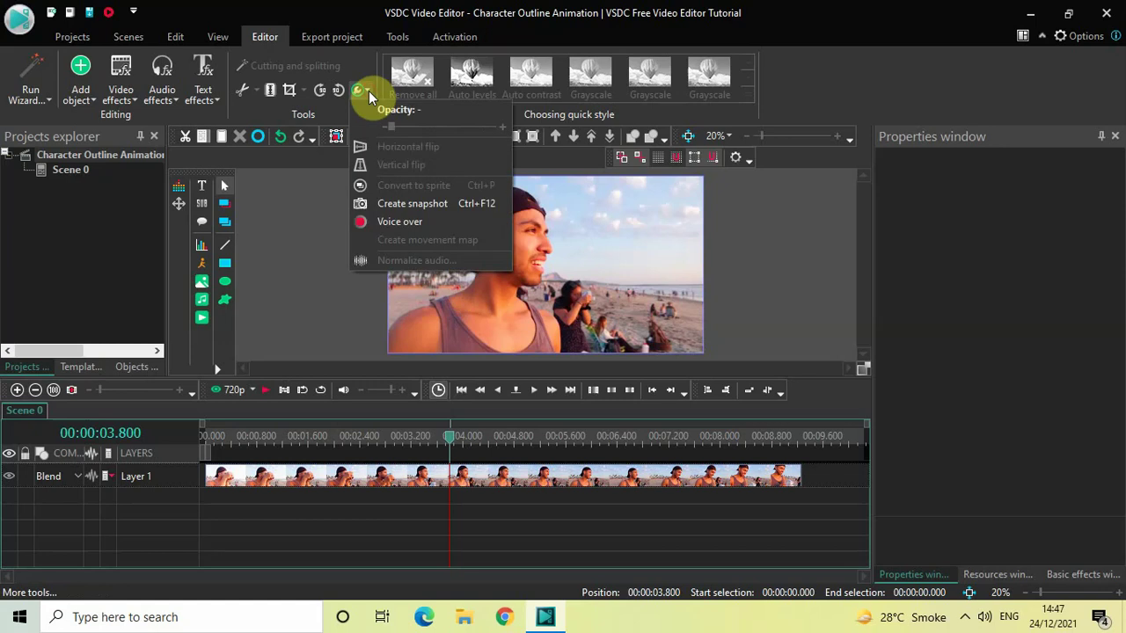
{"action": "left_click", "coordinate": [461, 207]}
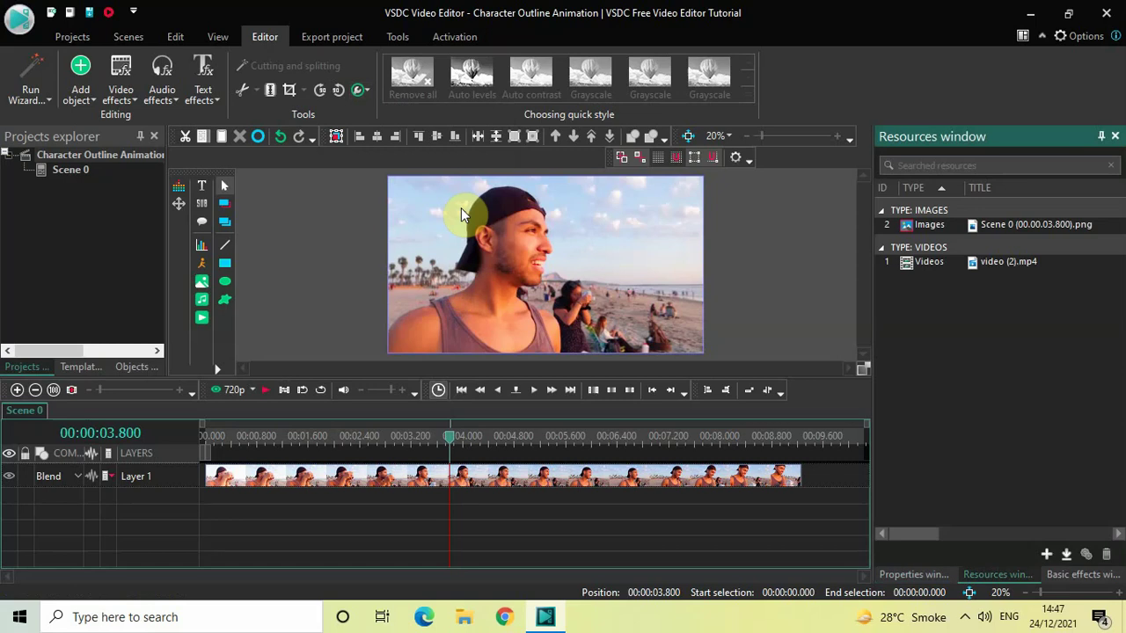
- Split the video clip at 00:00:03.800 and shift its second part forward on the timeline to leave a gap
{"action": "left_click", "coordinate": [488, 479]}
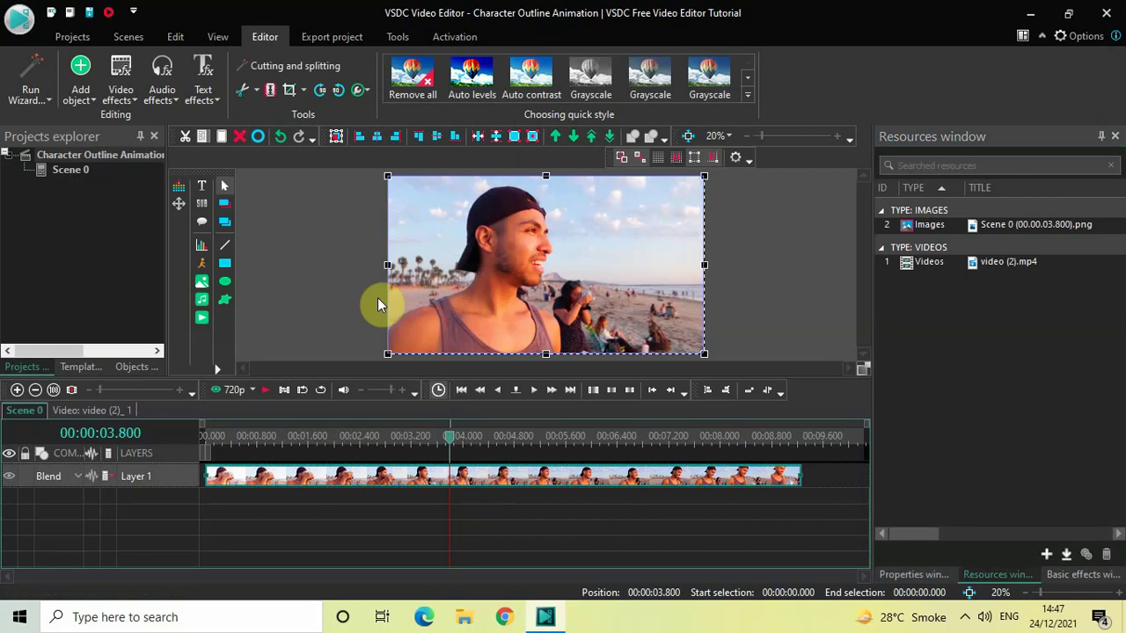
{"action": "left_click", "coordinate": [270, 94]}
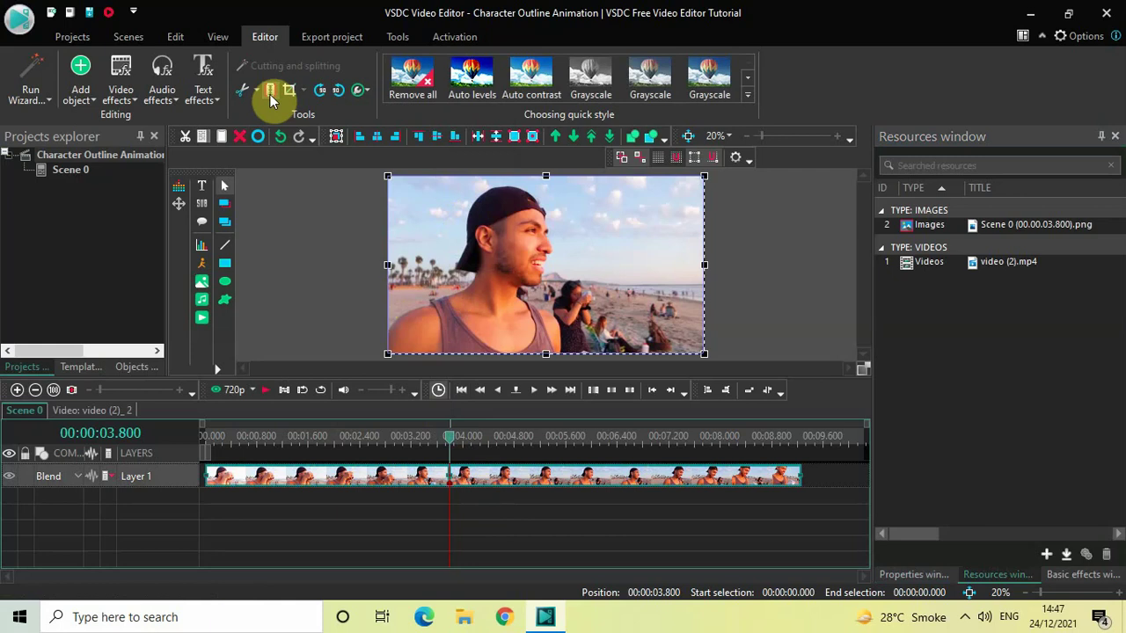
{"action": "left_click", "coordinate": [340, 508]}
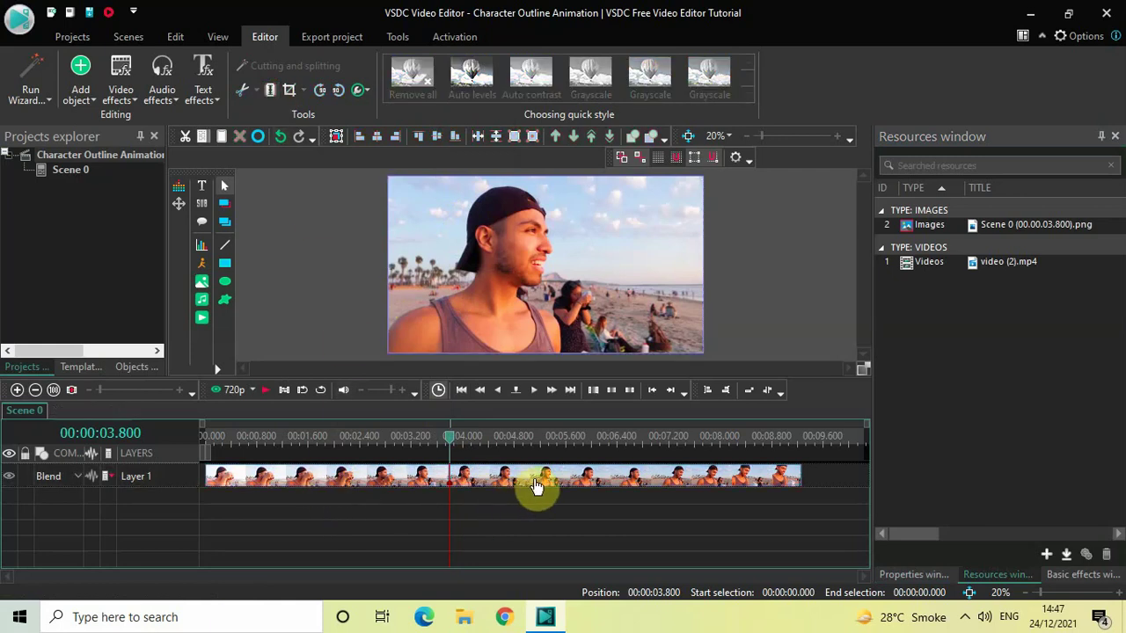
{"action": "left_click", "coordinate": [561, 486]}
{"action": "left_click_drag", "start_coordinate": [563, 486], "coordinate": [595, 481]}
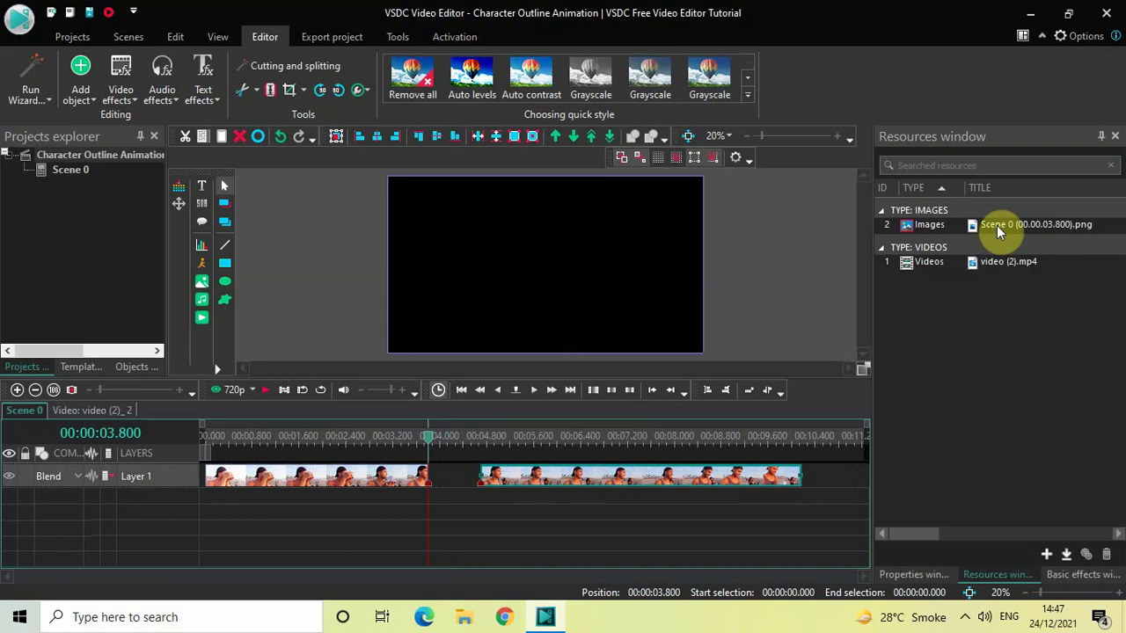
- Place the snapshot Scene 0 (00.00.03.800).png in the scene at 00:00:03.800 and set its duration to 00:00:04.000
{"action": "left_click_drag", "start_coordinate": [996, 225], "coordinate": [544, 233]}
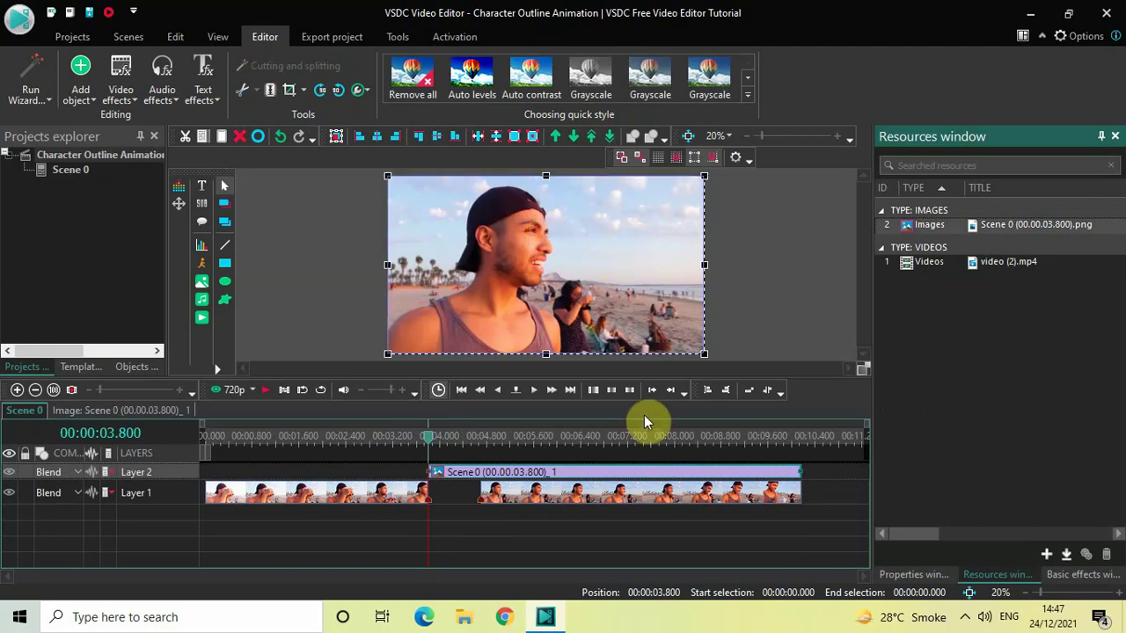
{"action": "left_click", "coordinate": [639, 471]}
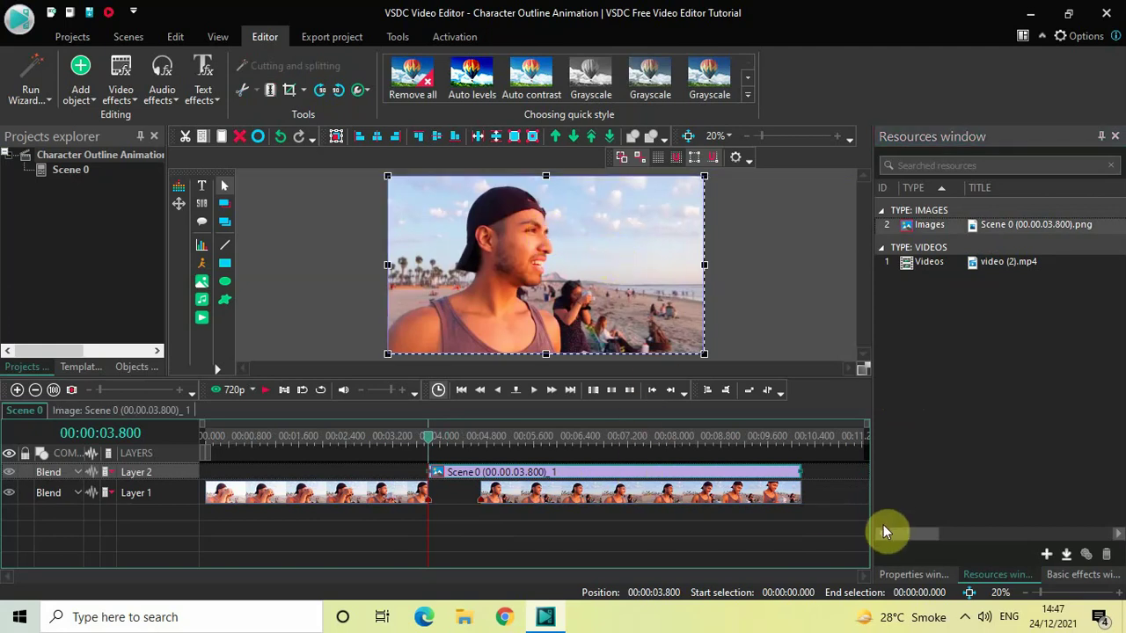
{"action": "left_click", "coordinate": [901, 572]}
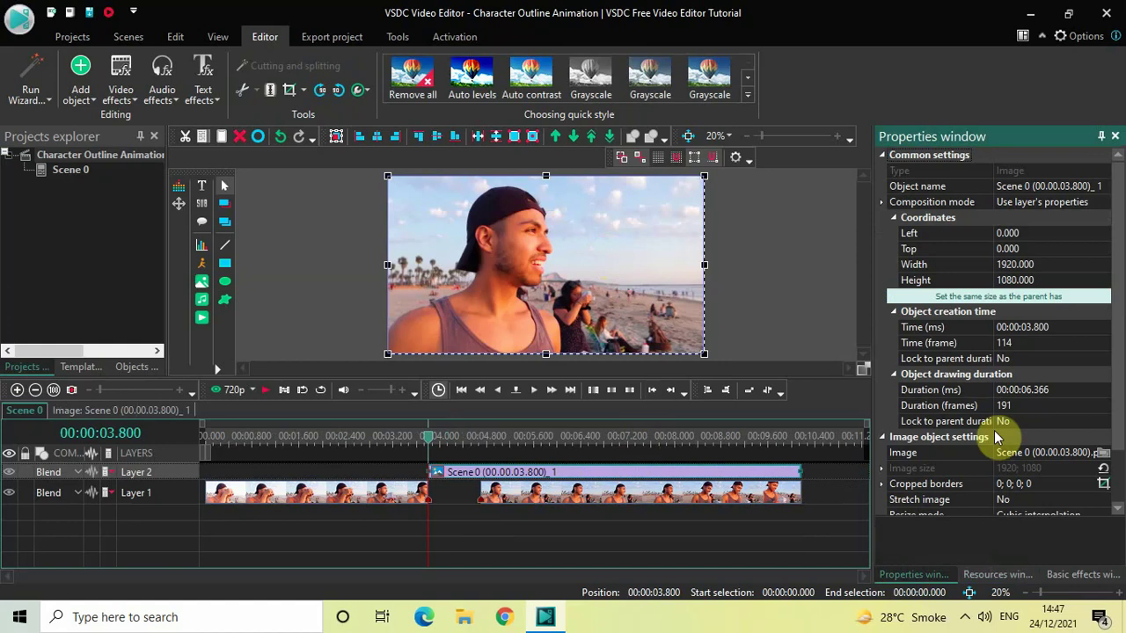
{"action": "left_click", "coordinate": [1065, 392]}
{"action": "key", "text": "BackSpace"}
{"action": "key", "text": "BackSpace"}
{"action": "key", "text": "BackSpace"}
{"action": "key", "text": "BackSpace"}
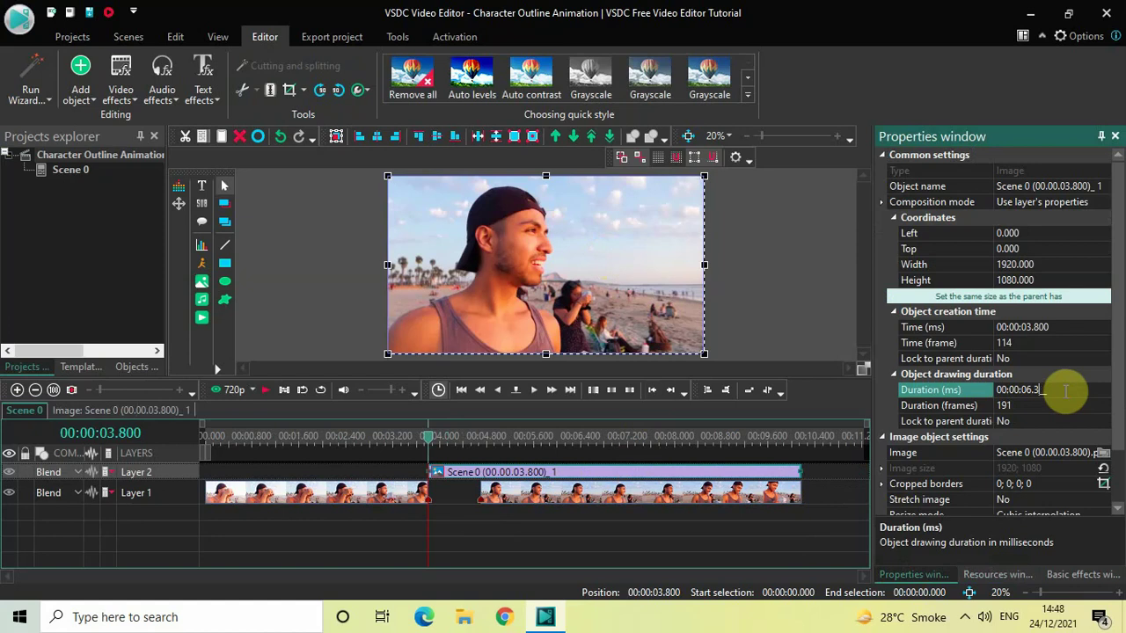
{"action": "type", "text": "4000"}
{"action": "left_click", "coordinate": [1065, 391]}
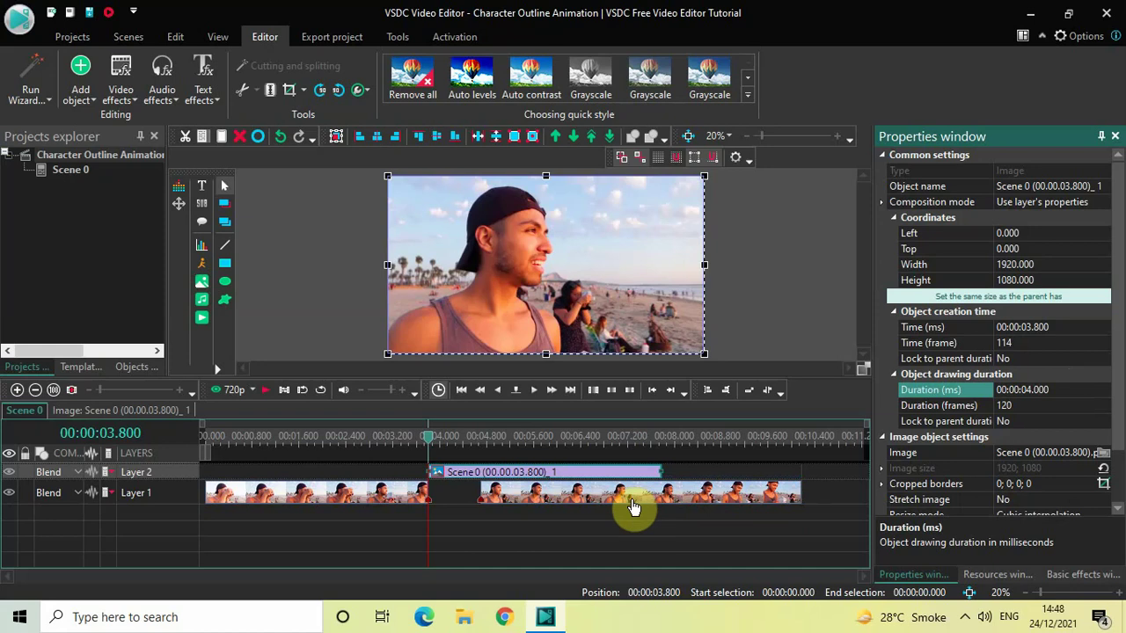
- Move the second video part to start at 00:00:07.800, where the snapshot image ends, and play back the sequence
{"action": "left_click_drag", "start_coordinate": [634, 510], "coordinate": [660, 509]}
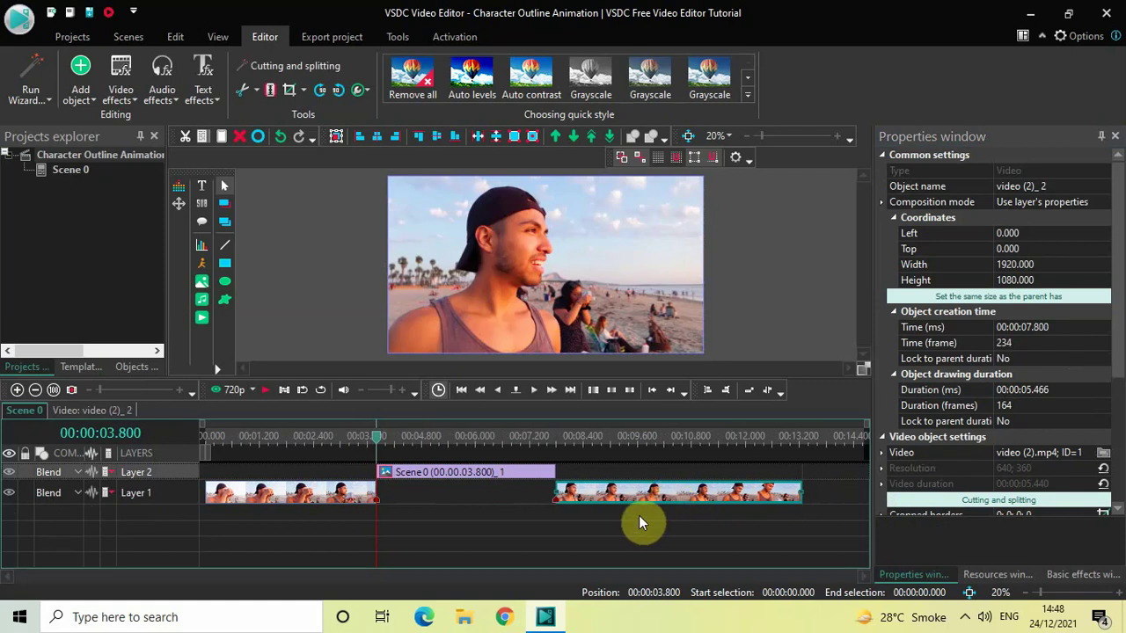
{"action": "left_click", "coordinate": [522, 475]}
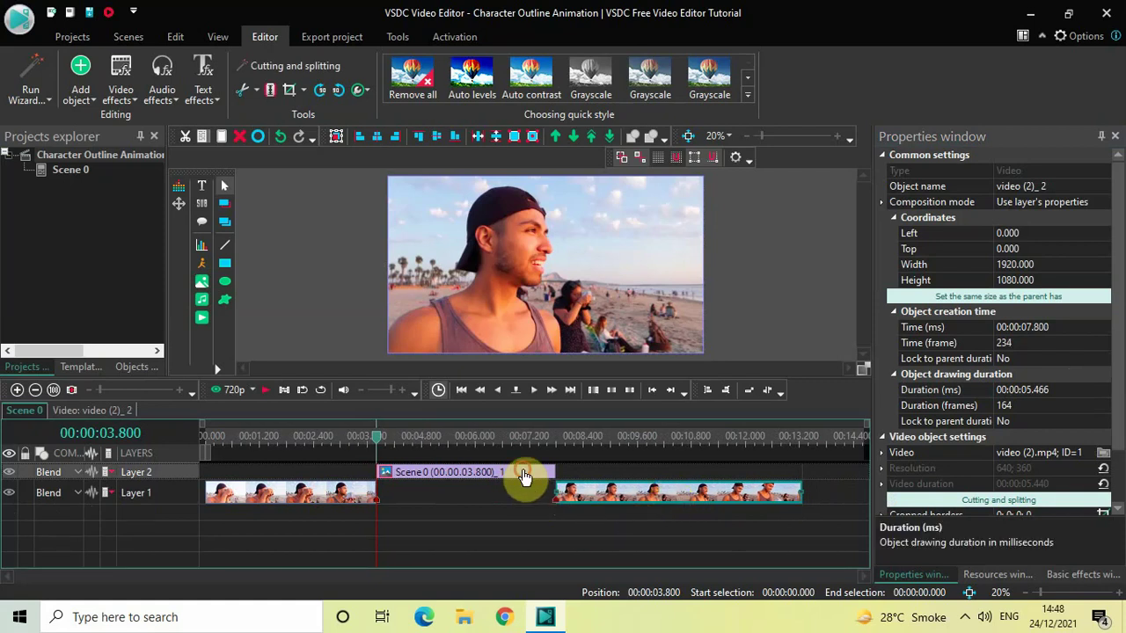
{"action": "left_click", "coordinate": [616, 498]}
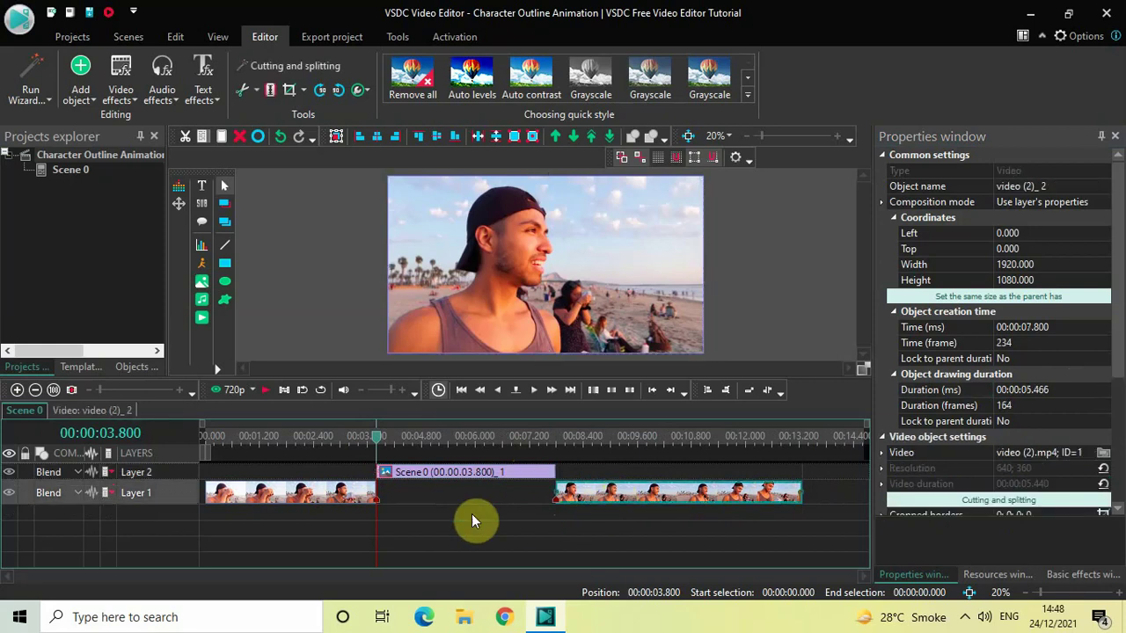
{"action": "left_click", "coordinate": [207, 438]}
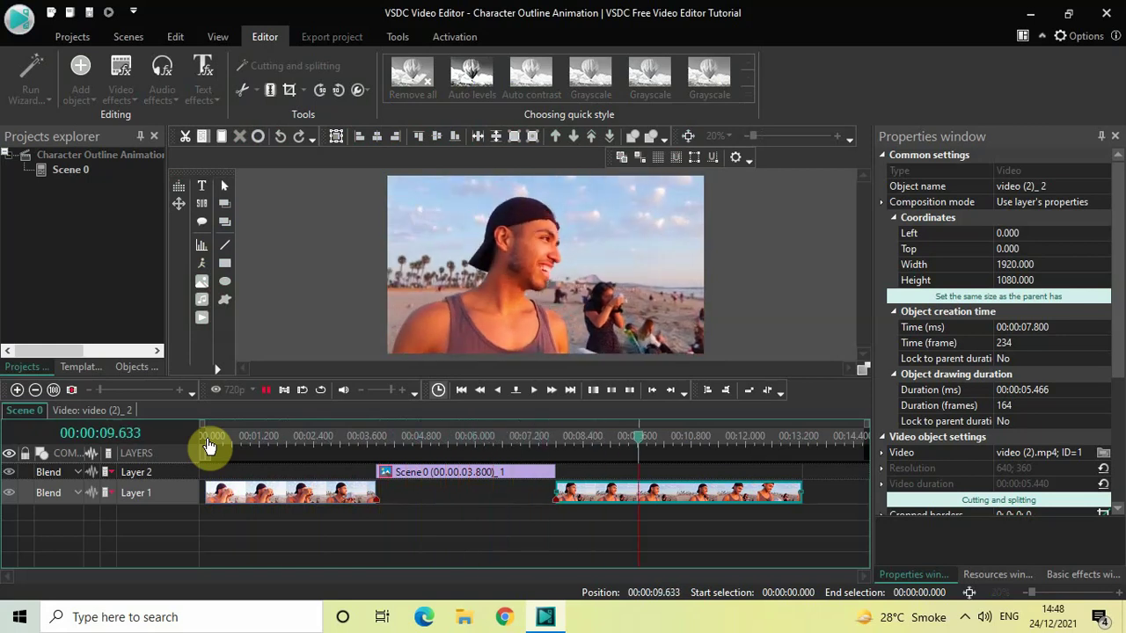
{"action": "key", "text": "space"}
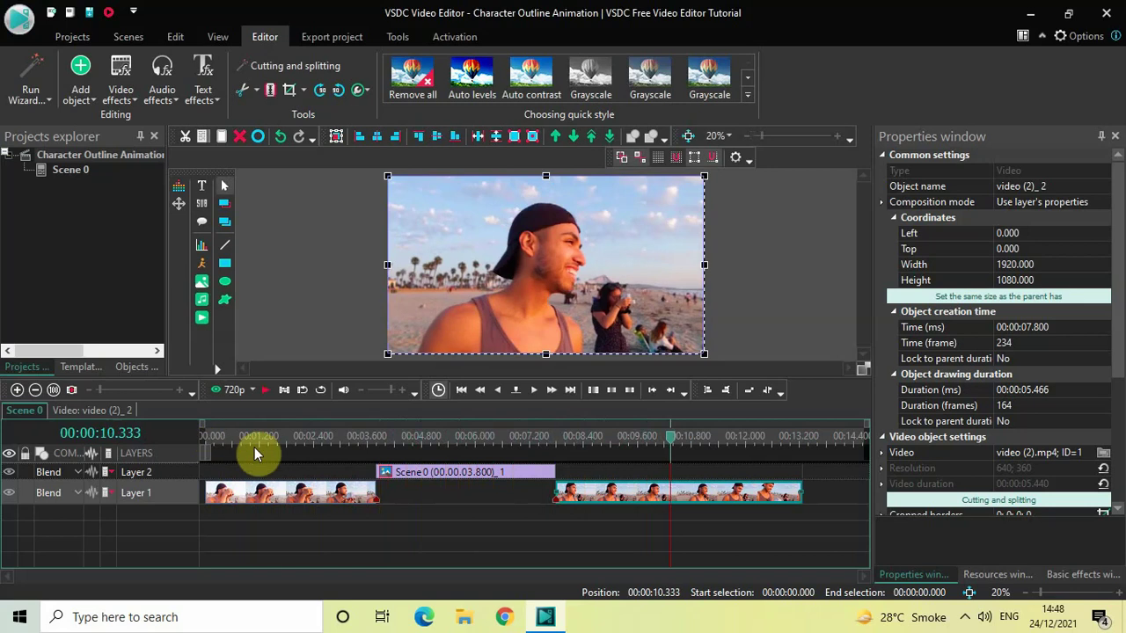
- Open the first video part and add a Wipe transition at its end
{"action": "double_click", "coordinate": [294, 498]}
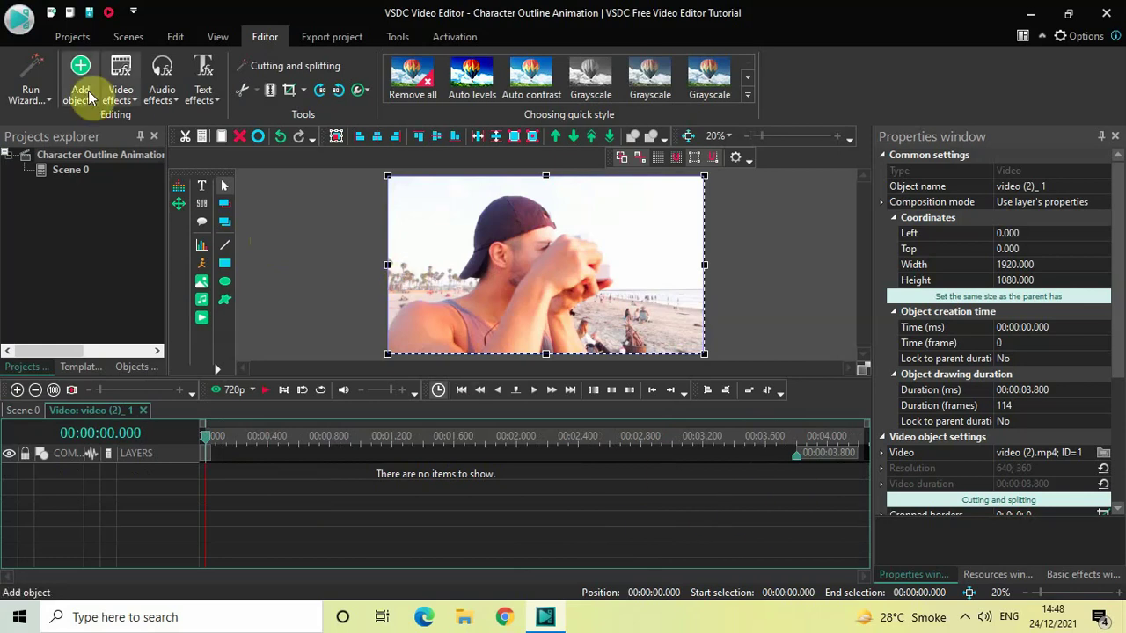
{"action": "left_click", "coordinate": [126, 99]}
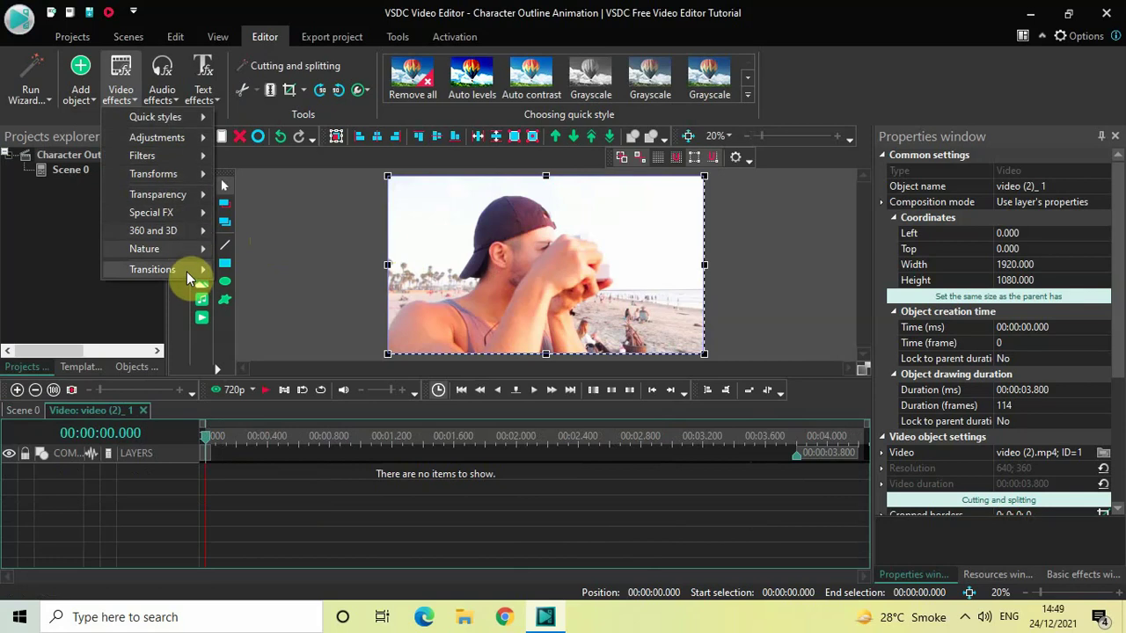
{"action": "mouse_move", "coordinate": [186, 272]}
{"action": "left_click", "coordinate": [290, 364]}
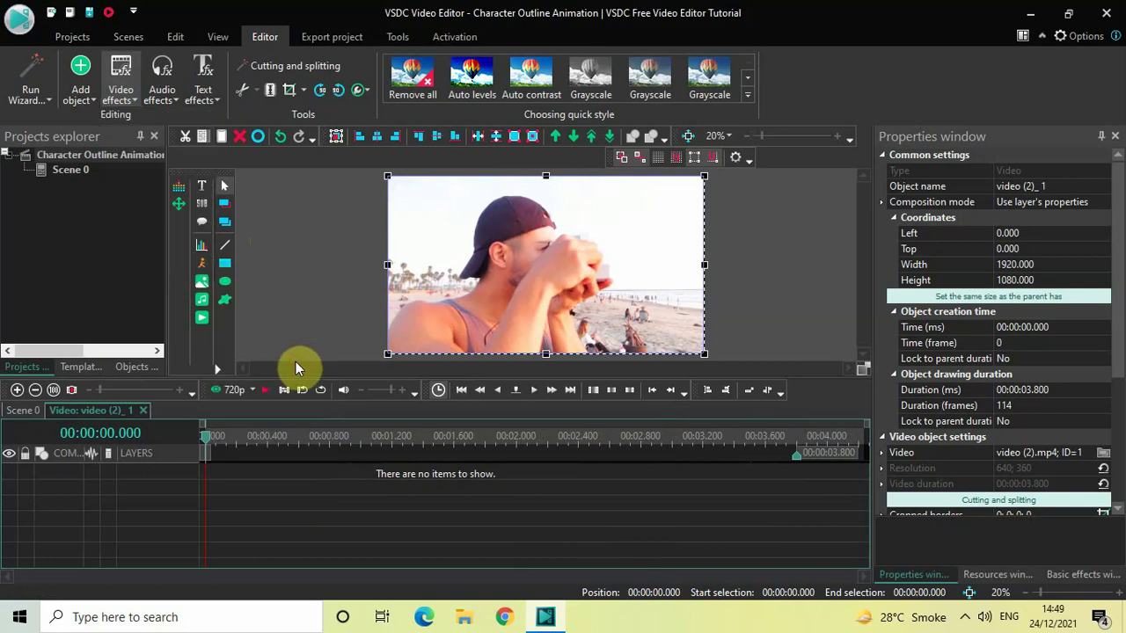
{"action": "left_click", "coordinate": [714, 389]}
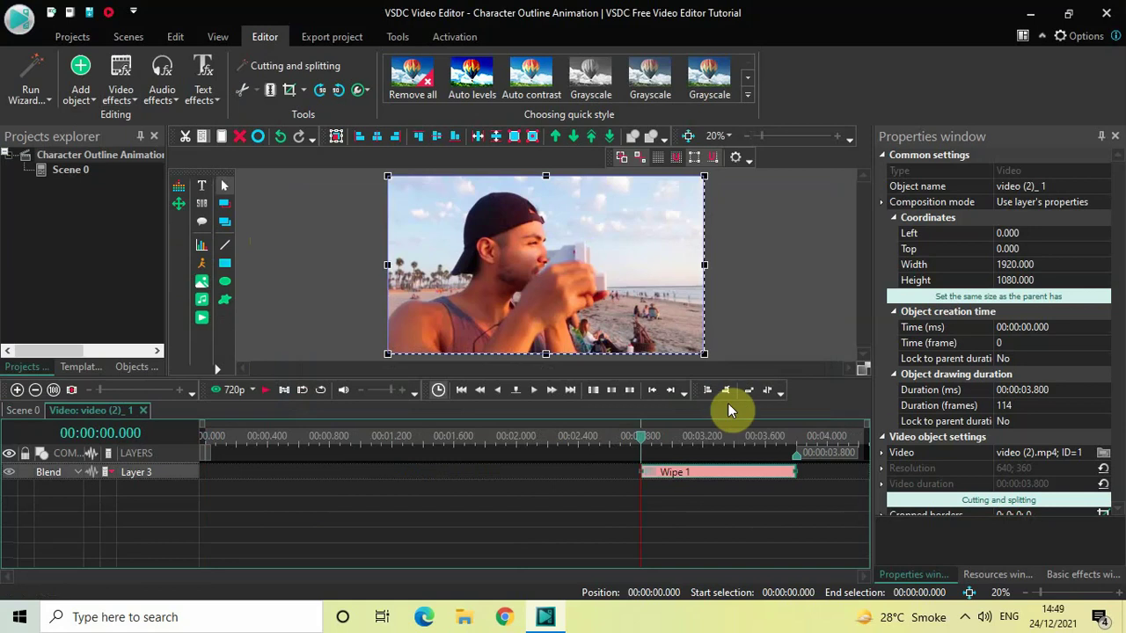
- Set the Wipe transition's duration to 00:00:00.500 and move it to start at 00:00:03.300, flush with the clip's end
{"action": "left_click", "coordinate": [704, 471]}
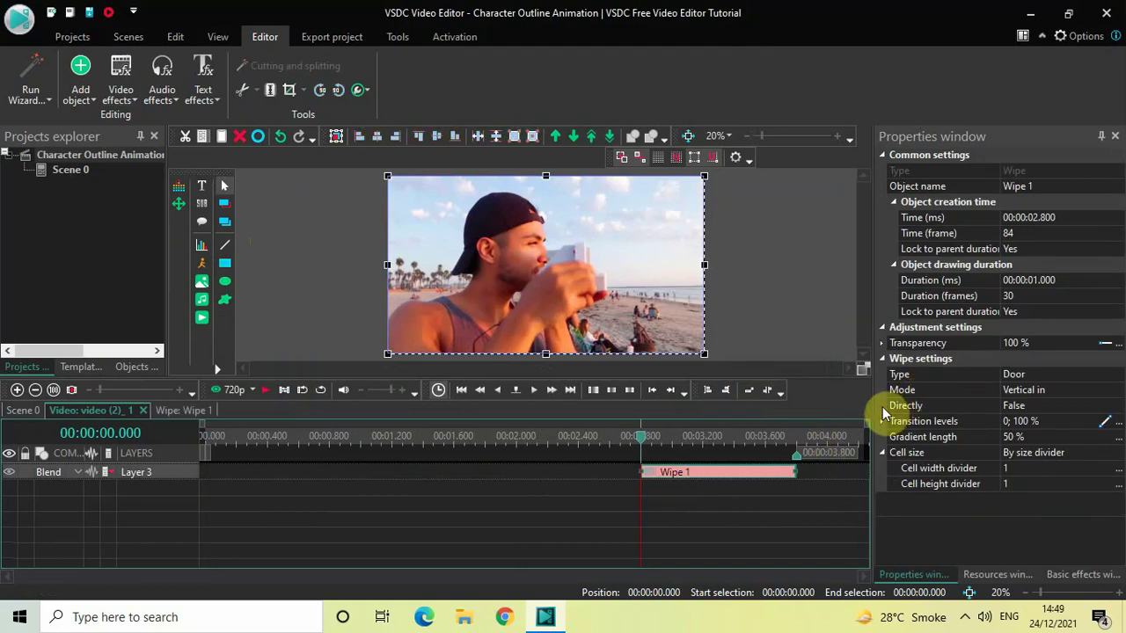
{"action": "left_click", "coordinate": [1078, 281]}
{"action": "key", "text": "BackSpace"}
{"action": "key", "text": "BackSpace"}
{"action": "key", "text": "BackSpace"}
{"action": "key", "text": "BackSpace"}
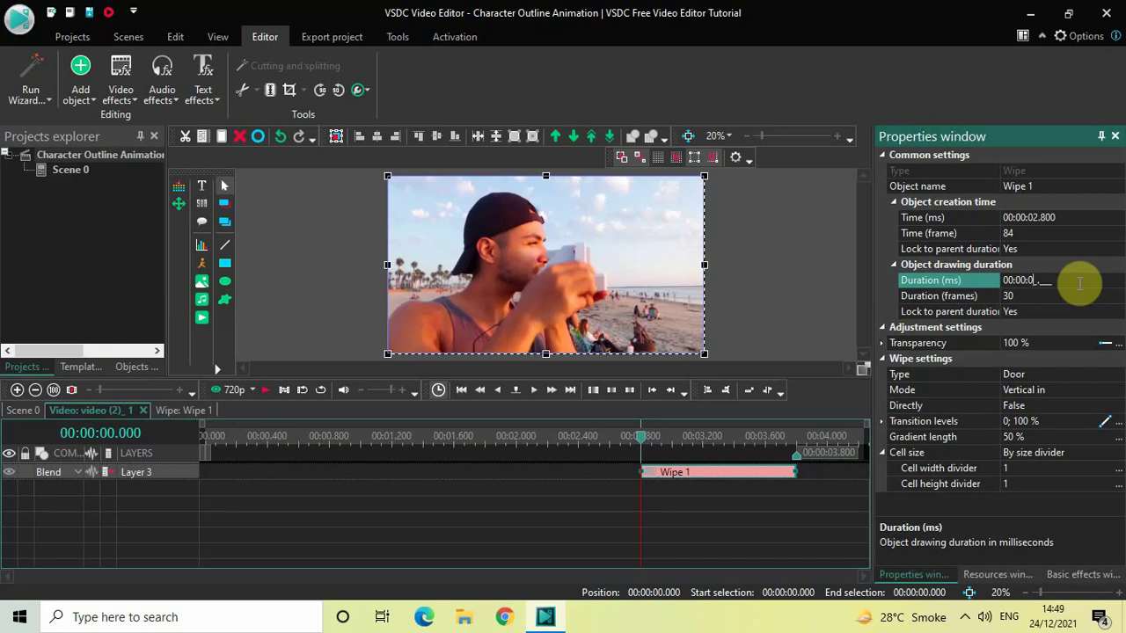
{"action": "type", "text": "0500"}
{"action": "key", "text": "Return"}
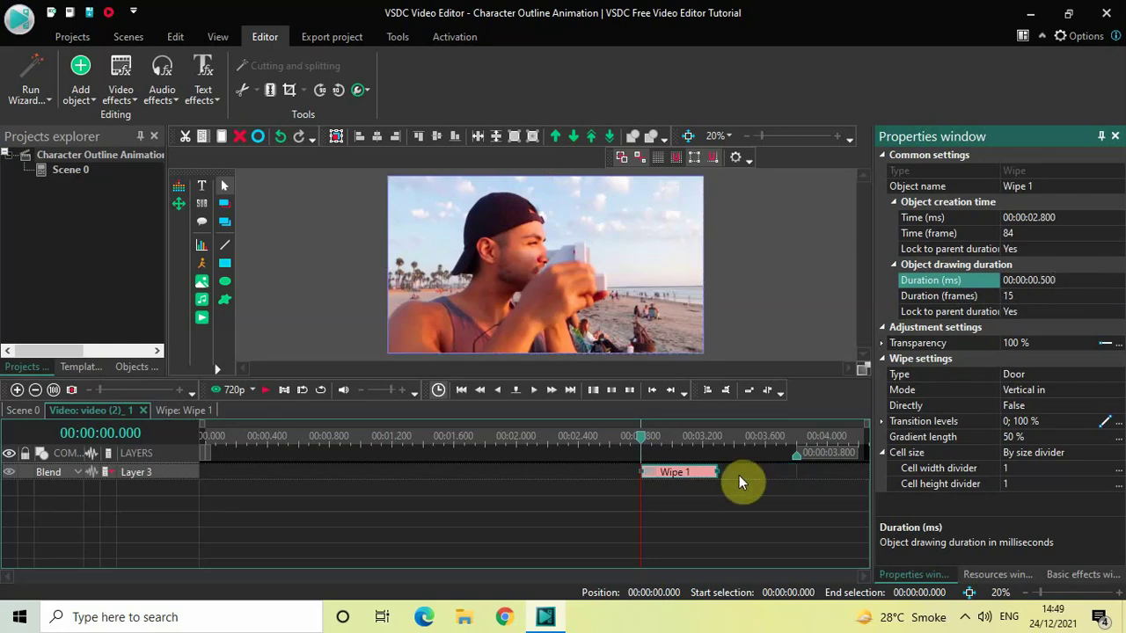
{"action": "left_click_drag", "start_coordinate": [679, 479], "coordinate": [749, 476]}
{"action": "left_click_drag", "start_coordinate": [748, 476], "coordinate": [757, 475]}
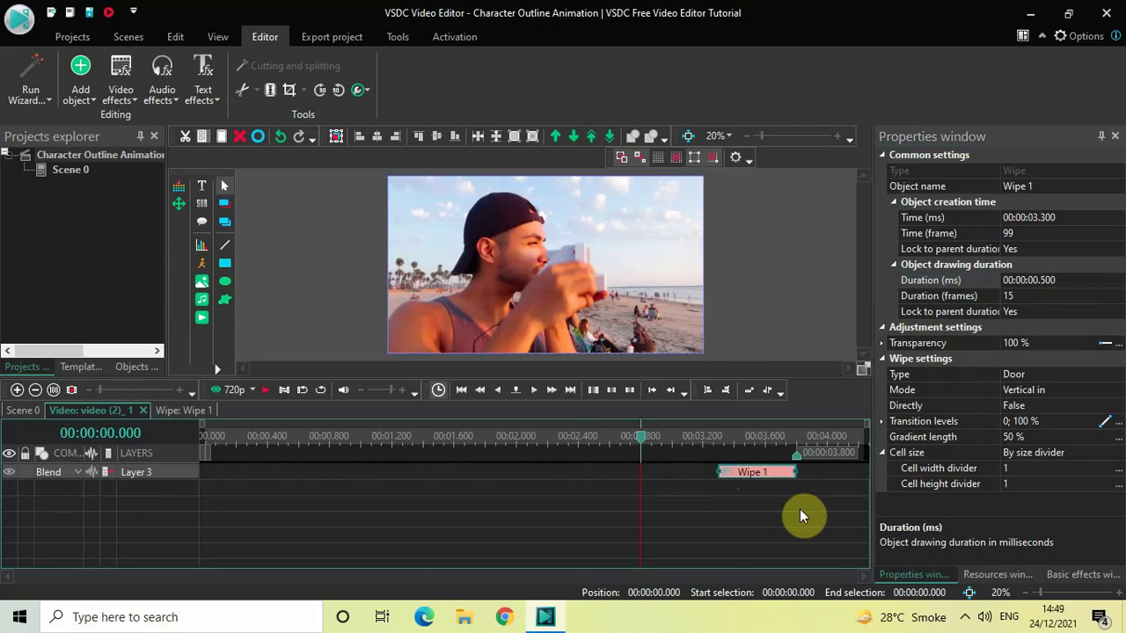
- Set the Wipe transition's mode to Vertical out and its gradient length to 0 %
{"action": "left_click", "coordinate": [944, 363]}
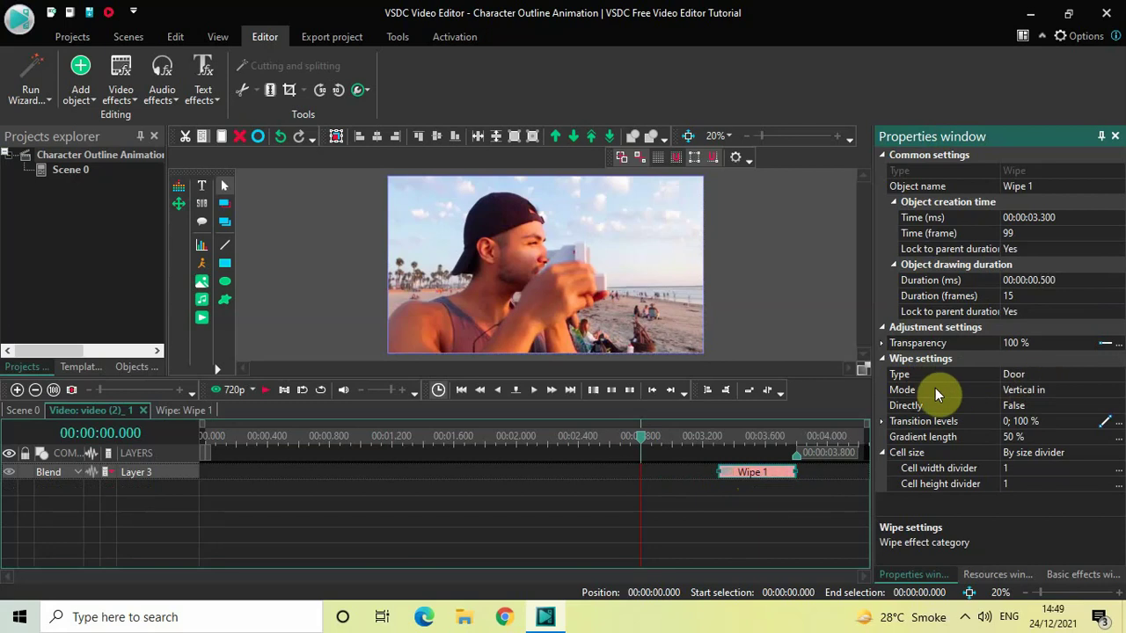
{"action": "left_click", "coordinate": [1122, 393]}
{"action": "left_click", "coordinate": [1119, 391]}
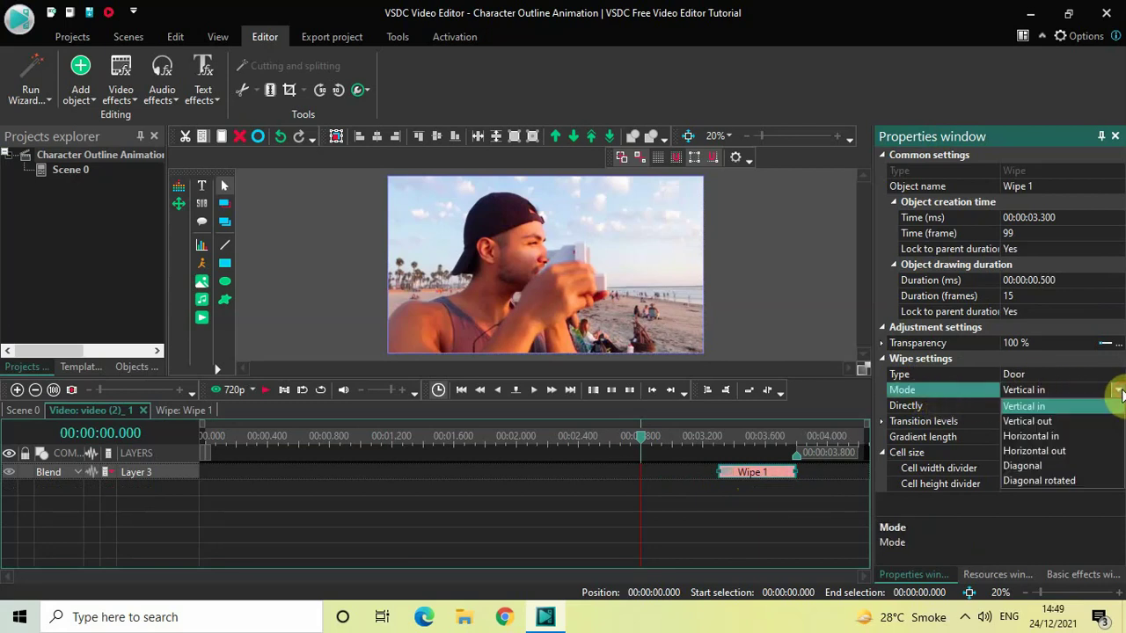
{"action": "left_click", "coordinate": [1075, 421]}
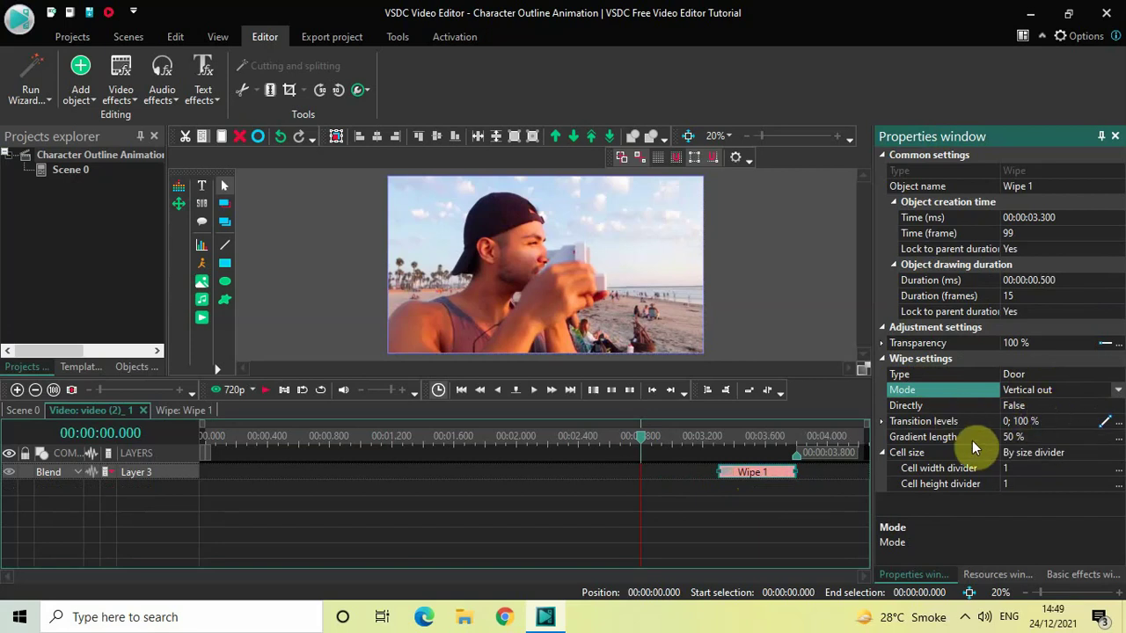
{"action": "left_click", "coordinate": [1040, 437]}
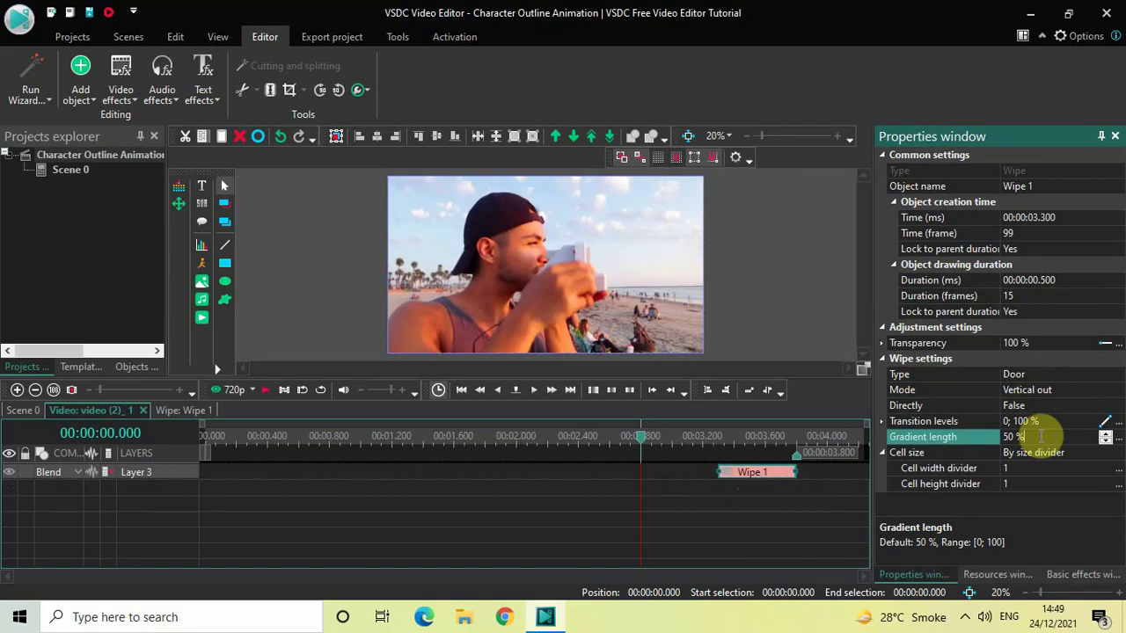
{"action": "double_click", "coordinate": [1040, 437]}
{"action": "type", "text": "0"}
{"action": "key", "text": "Return"}
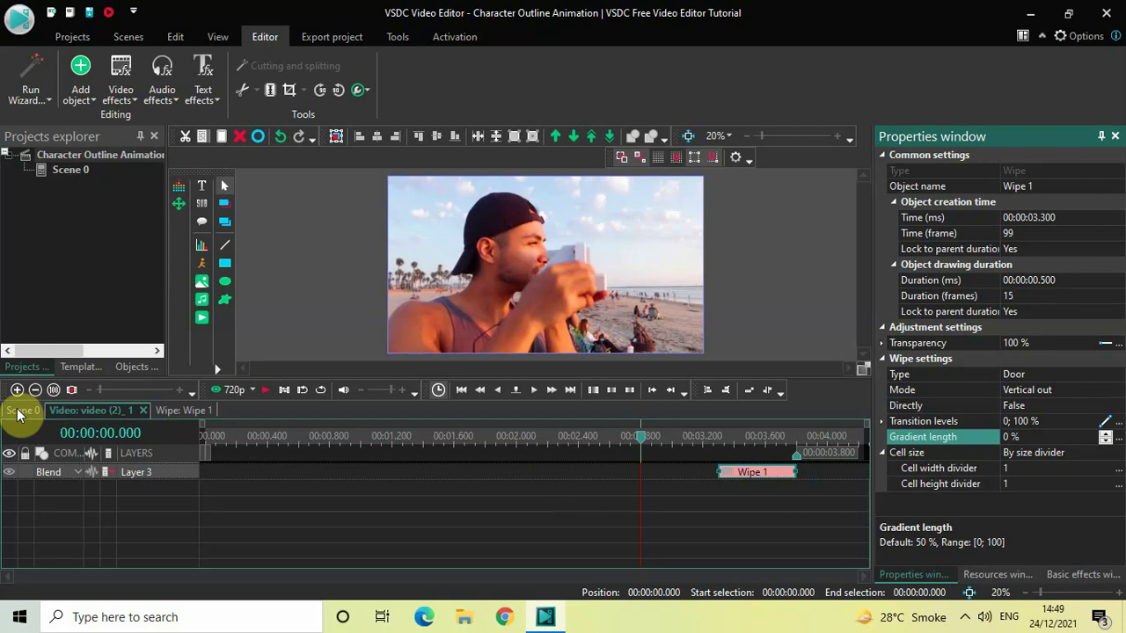
- Return to Scene 0 and play back the sequence to check the transition into the snapshot image
{"action": "left_click", "coordinate": [109, 411]}
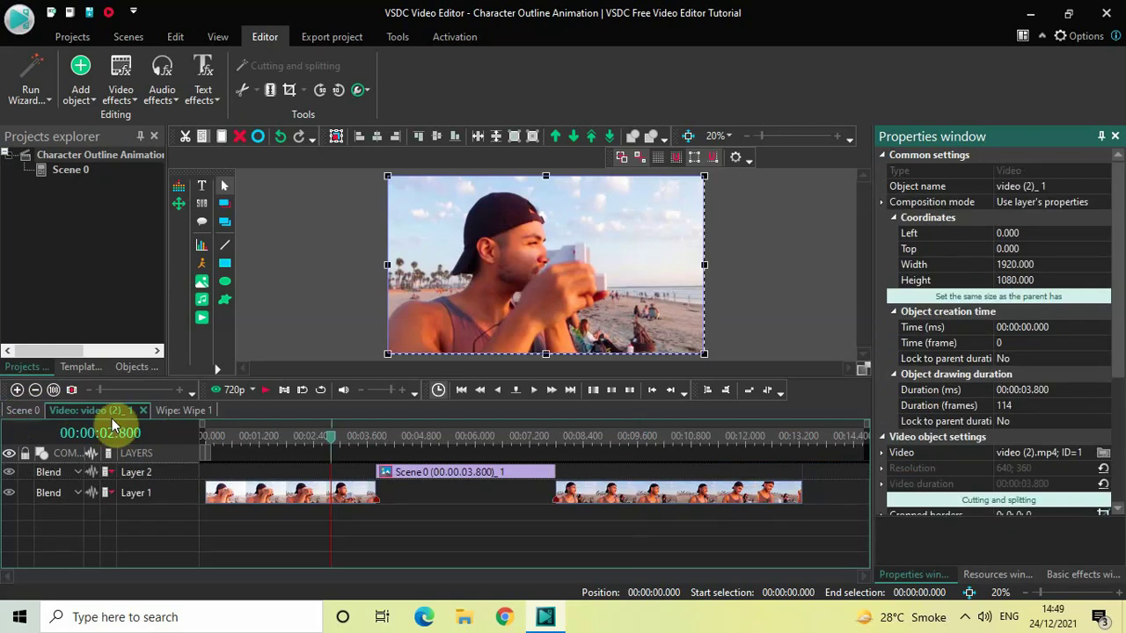
{"action": "left_click", "coordinate": [295, 436]}
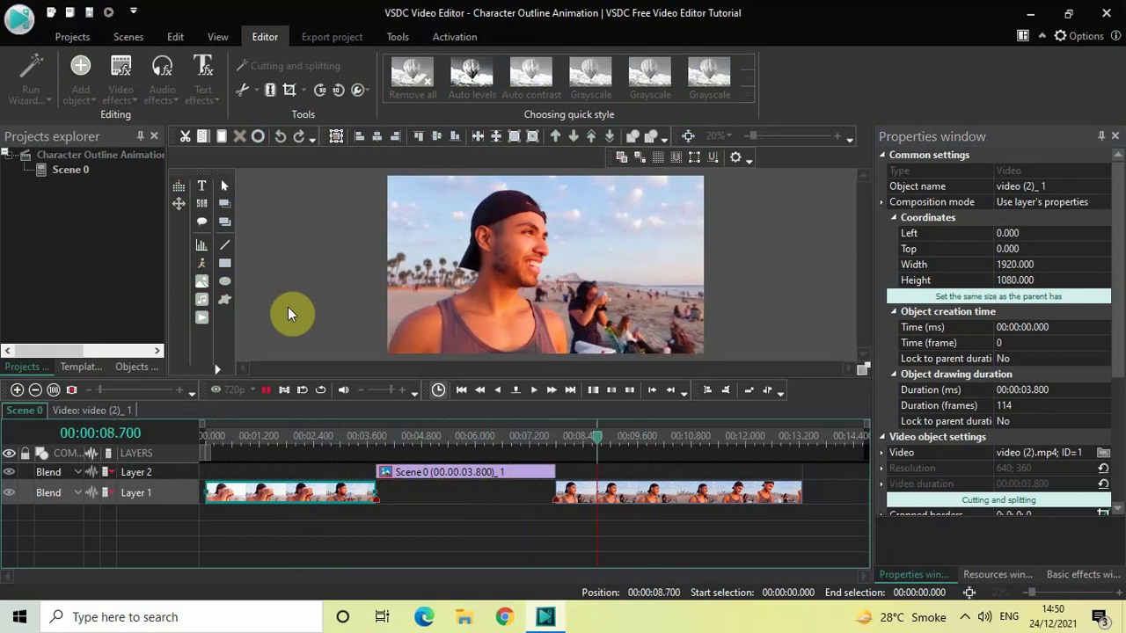
{"action": "key", "text": "space"}
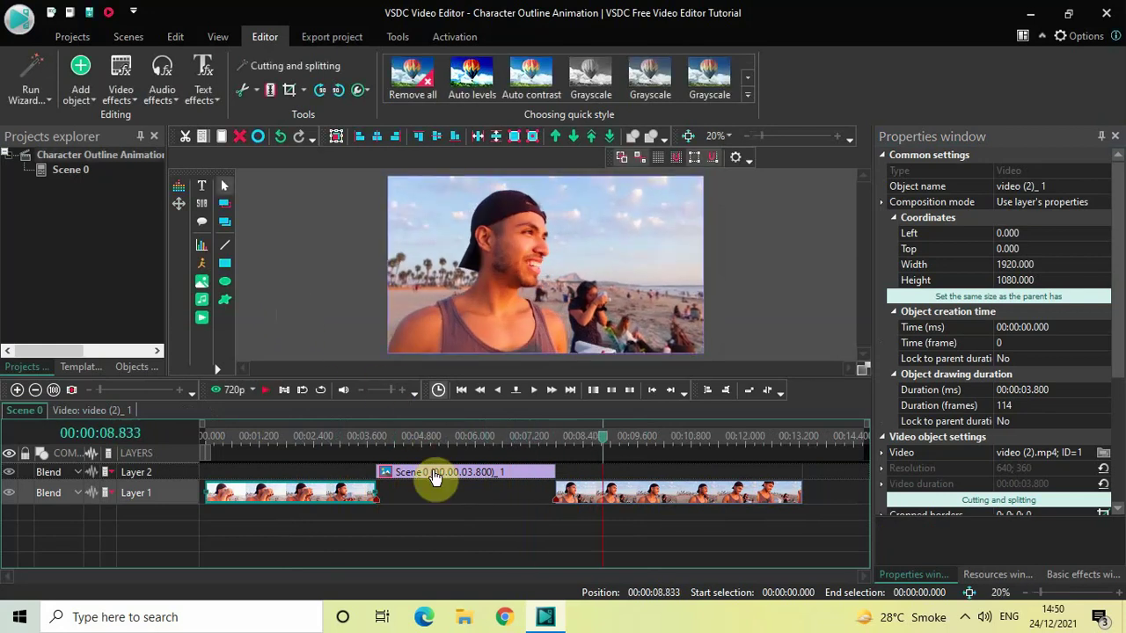
- Open the snapshot image object and add a free shape inside it, positioned from the cursor on a new layer
{"action": "double_click", "coordinate": [435, 476]}
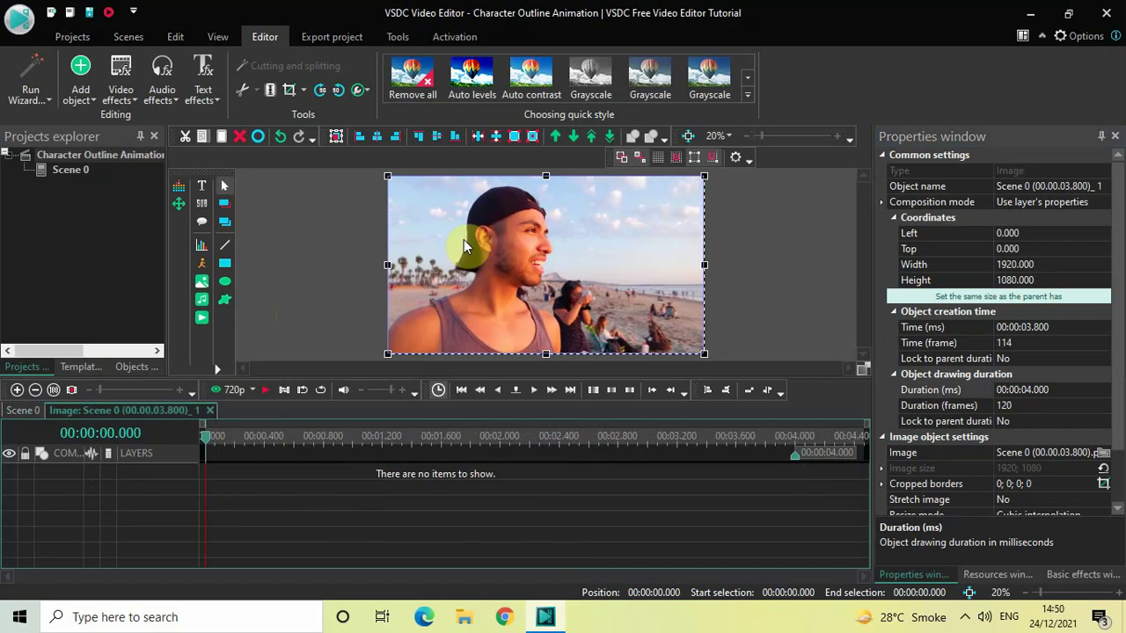
{"action": "left_click", "coordinate": [81, 95]}
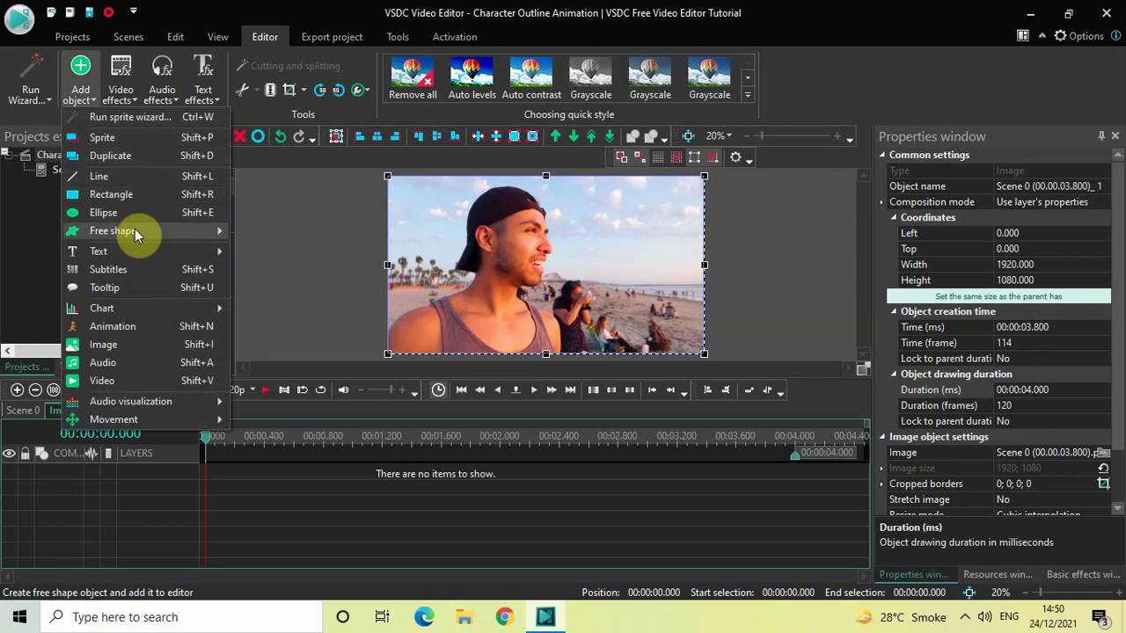
{"action": "mouse_move", "coordinate": [146, 230]}
{"action": "left_click", "coordinate": [292, 234]}
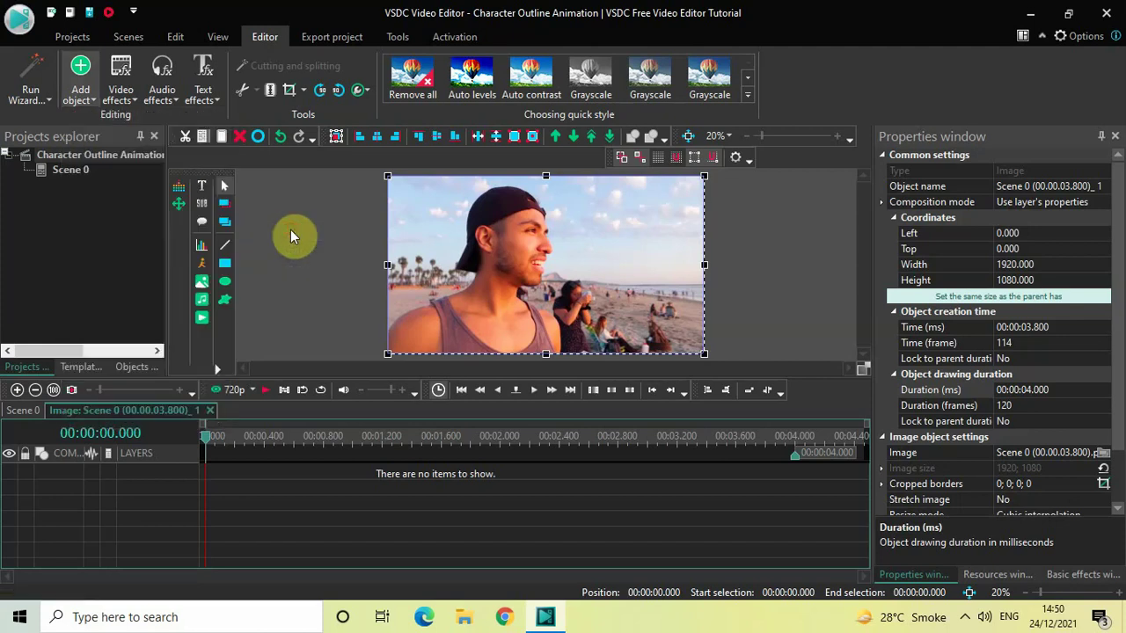
{"action": "left_click", "coordinate": [438, 317]}
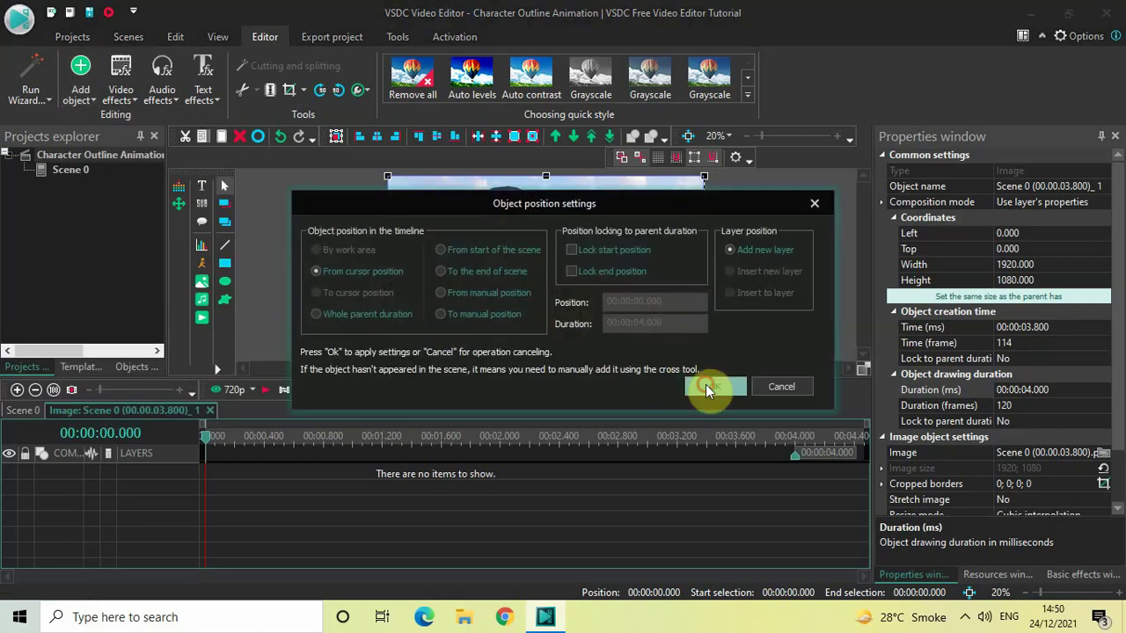
{"action": "left_click", "coordinate": [709, 387]}
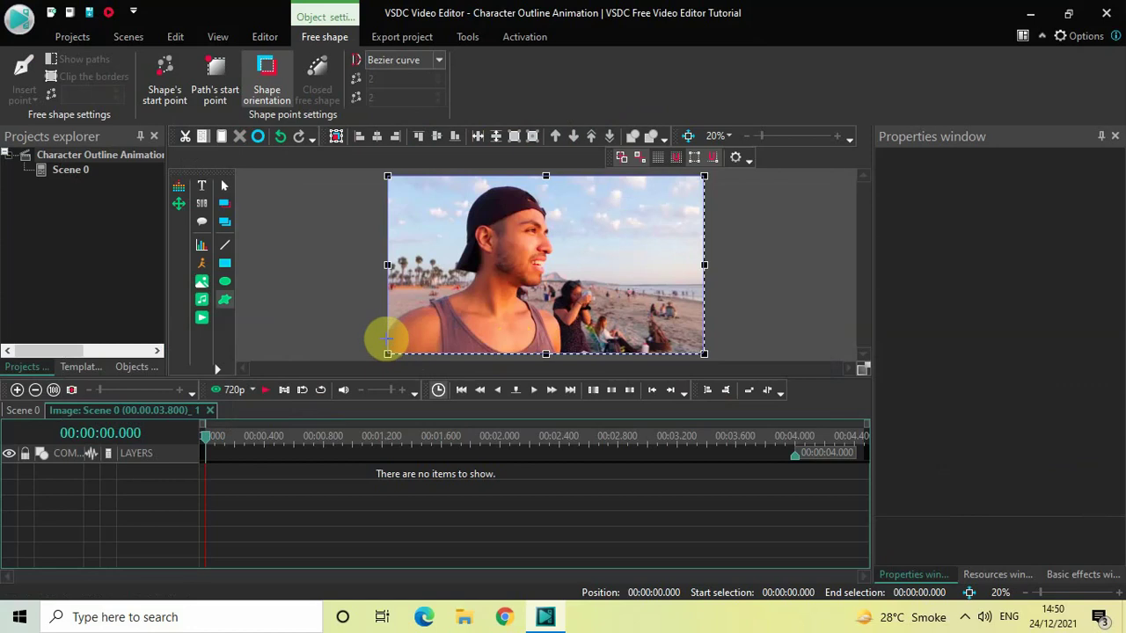
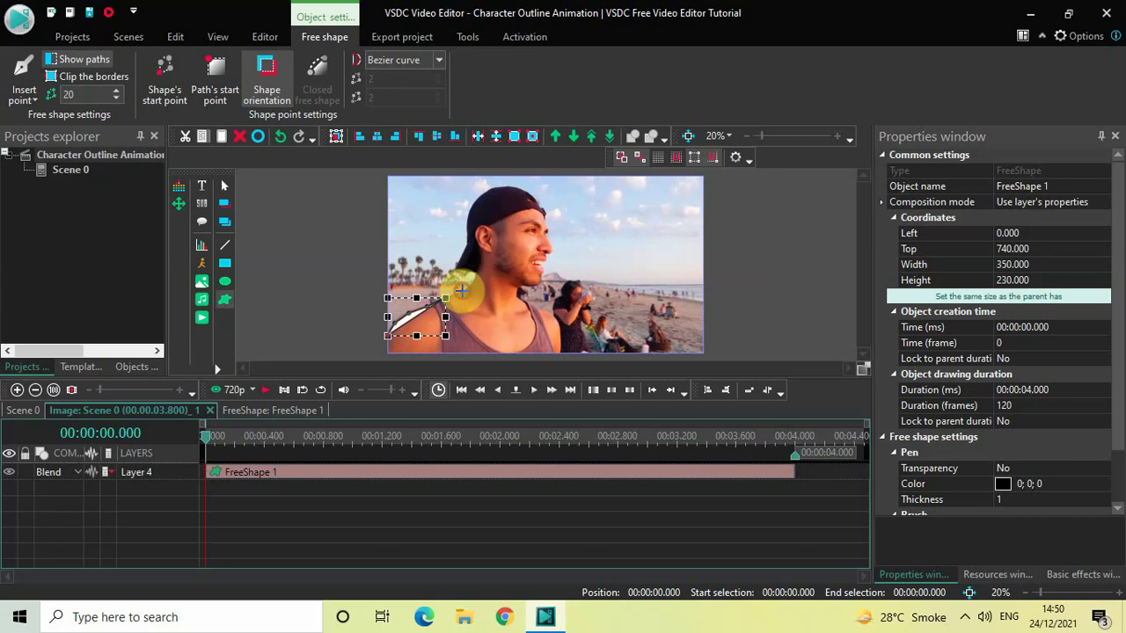
- Trace the free shape along the man's shoulder and neck, then up the back of his cap
{"action": "left_click_drag", "start_coordinate": [445, 297], "coordinate": [463, 292]}
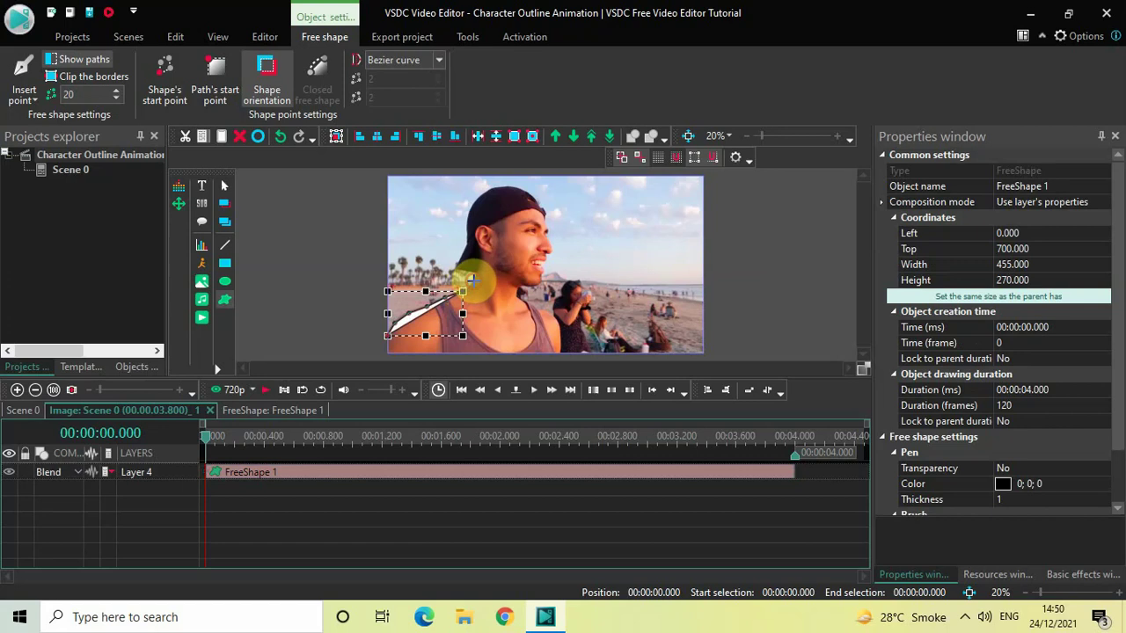
{"action": "left_click_drag", "start_coordinate": [464, 290], "coordinate": [474, 282]}
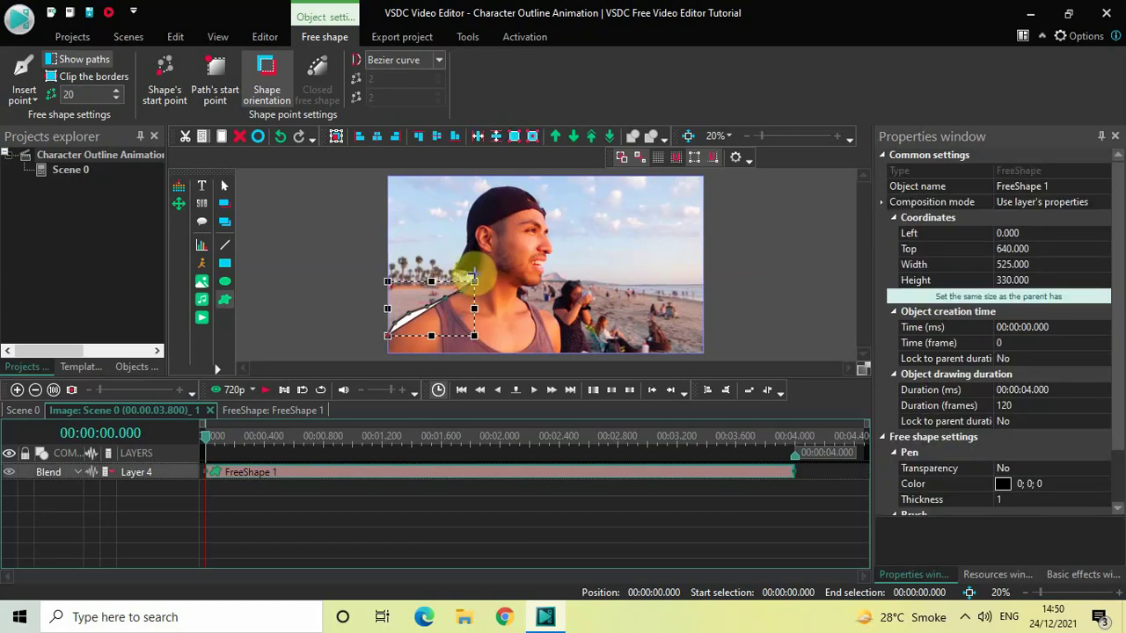
{"action": "left_click_drag", "start_coordinate": [474, 281], "coordinate": [475, 273]}
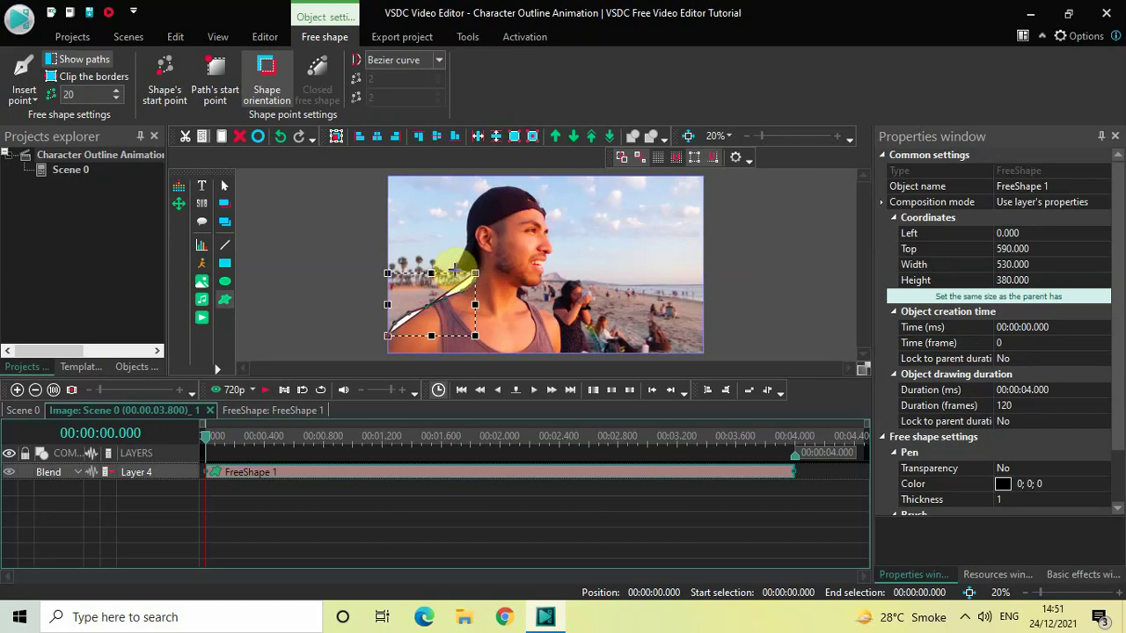
{"action": "left_click_drag", "start_coordinate": [453, 272], "coordinate": [460, 243]}
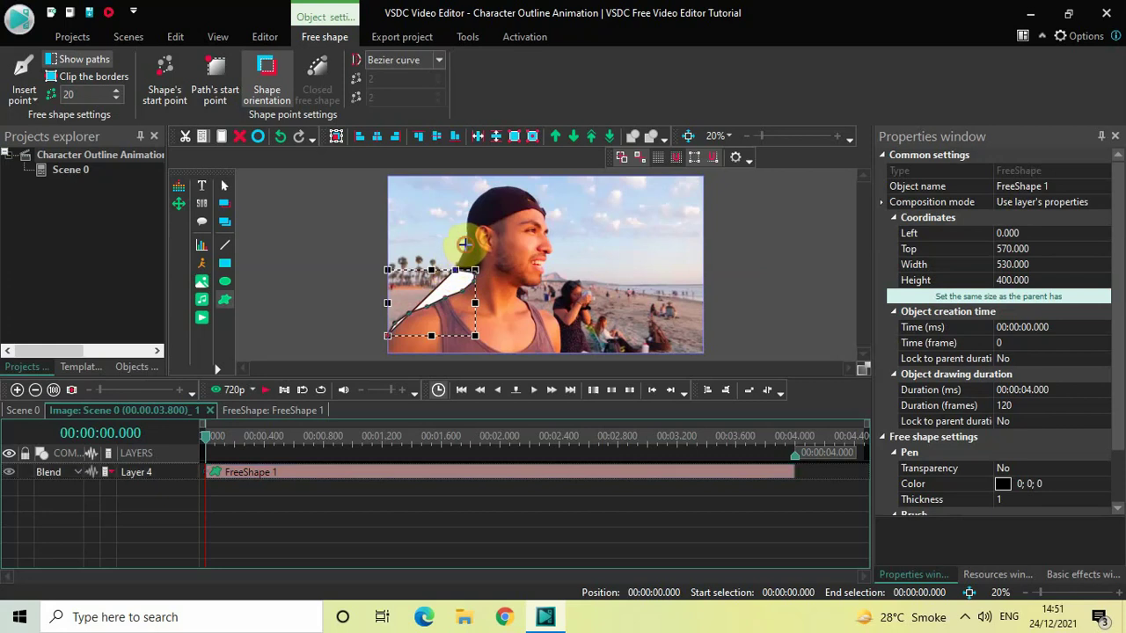
{"action": "left_click_drag", "start_coordinate": [466, 246], "coordinate": [467, 224]}
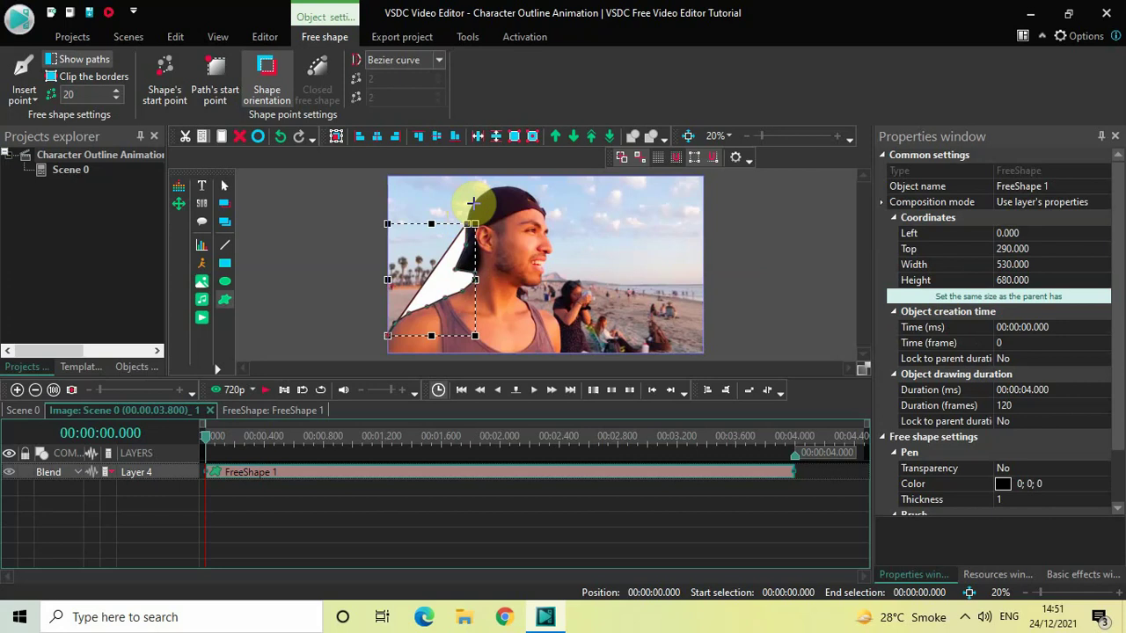
- Continue the free shape over the crown of the cap and down the forehead to the nose
{"action": "left_click", "coordinate": [474, 203]}
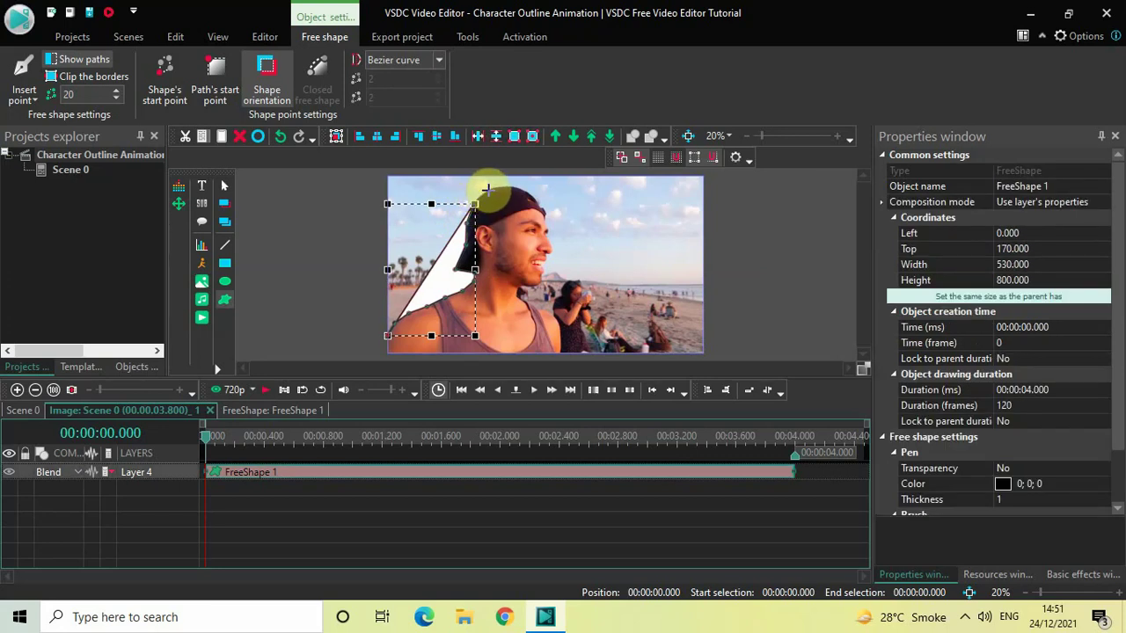
{"action": "left_click", "coordinate": [489, 190]}
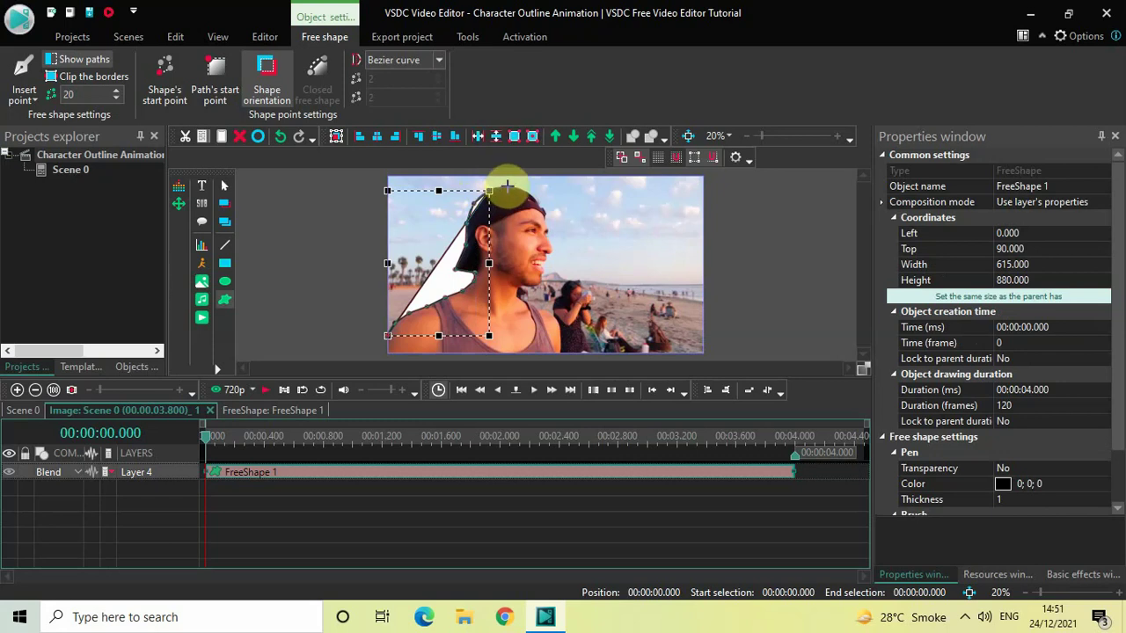
{"action": "left_click", "coordinate": [507, 186]}
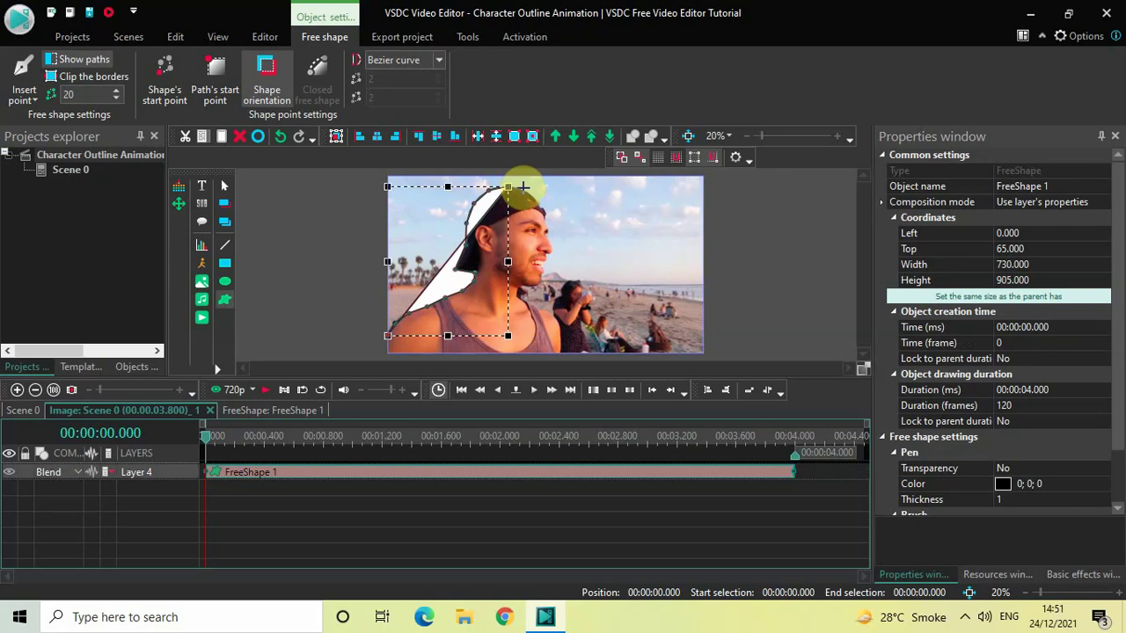
{"action": "left_click", "coordinate": [524, 188]}
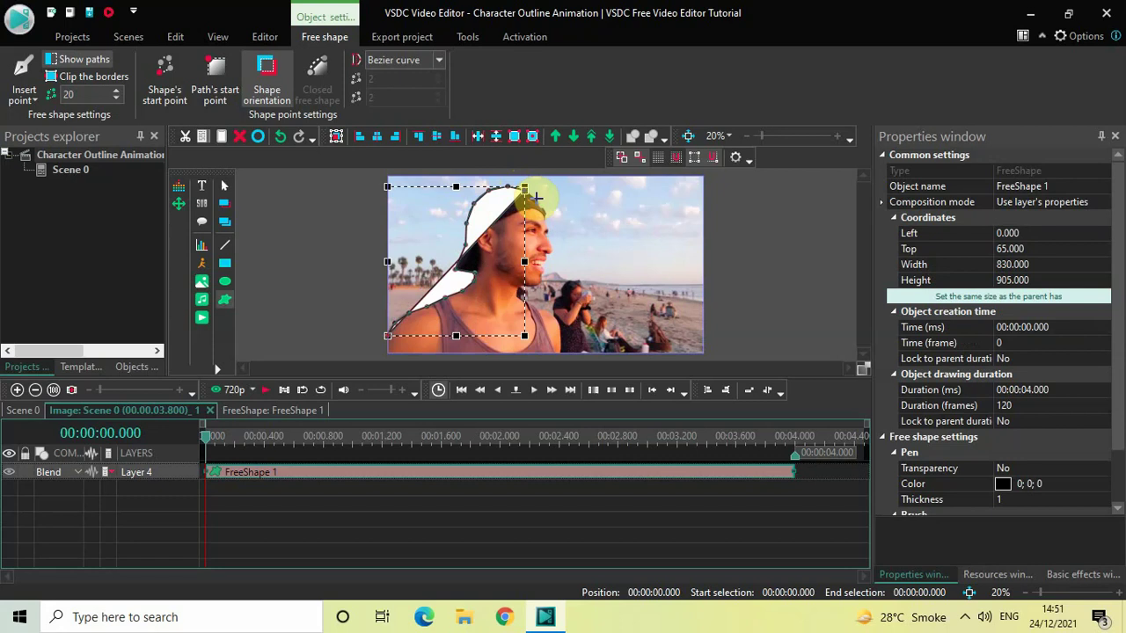
{"action": "left_click", "coordinate": [537, 189]}
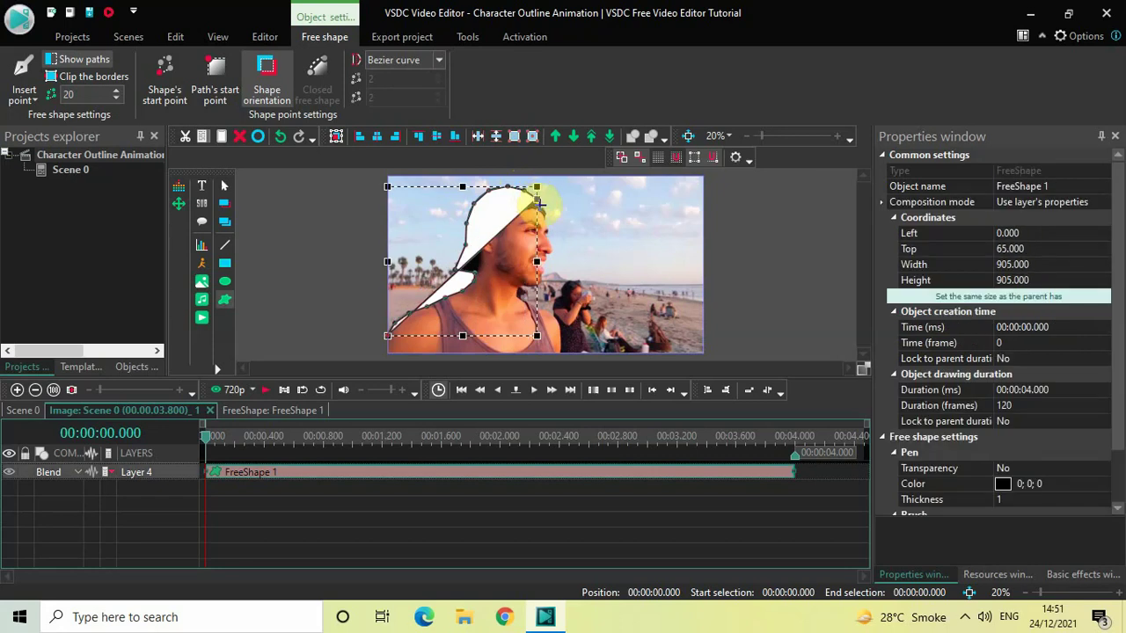
{"action": "left_click", "coordinate": [544, 209]}
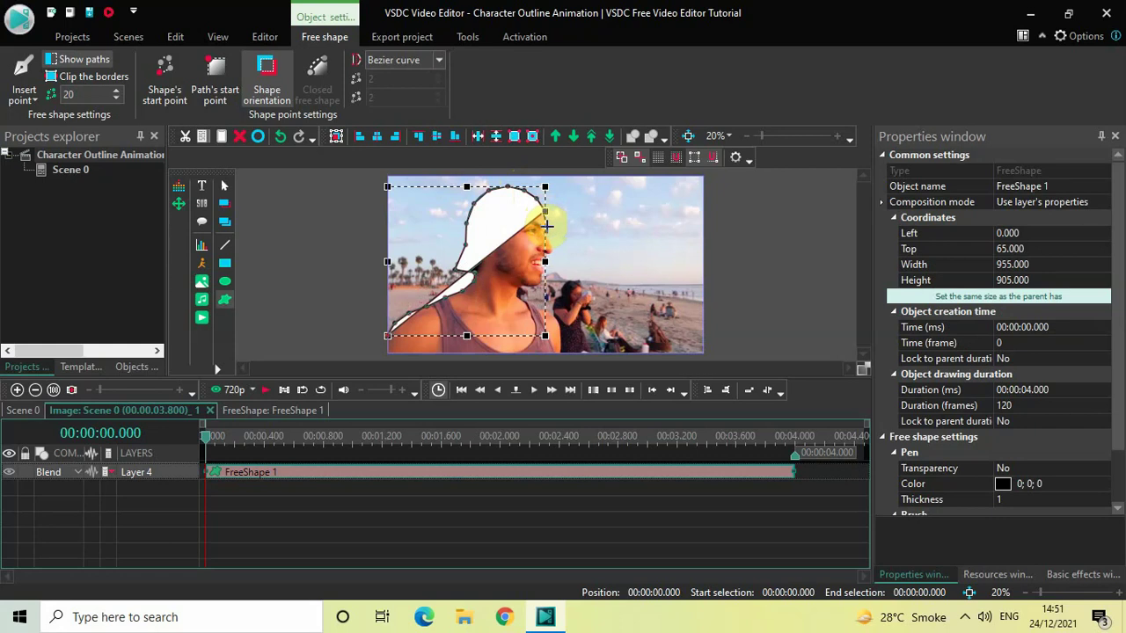
{"action": "left_click_drag", "start_coordinate": [546, 226], "coordinate": [548, 227]}
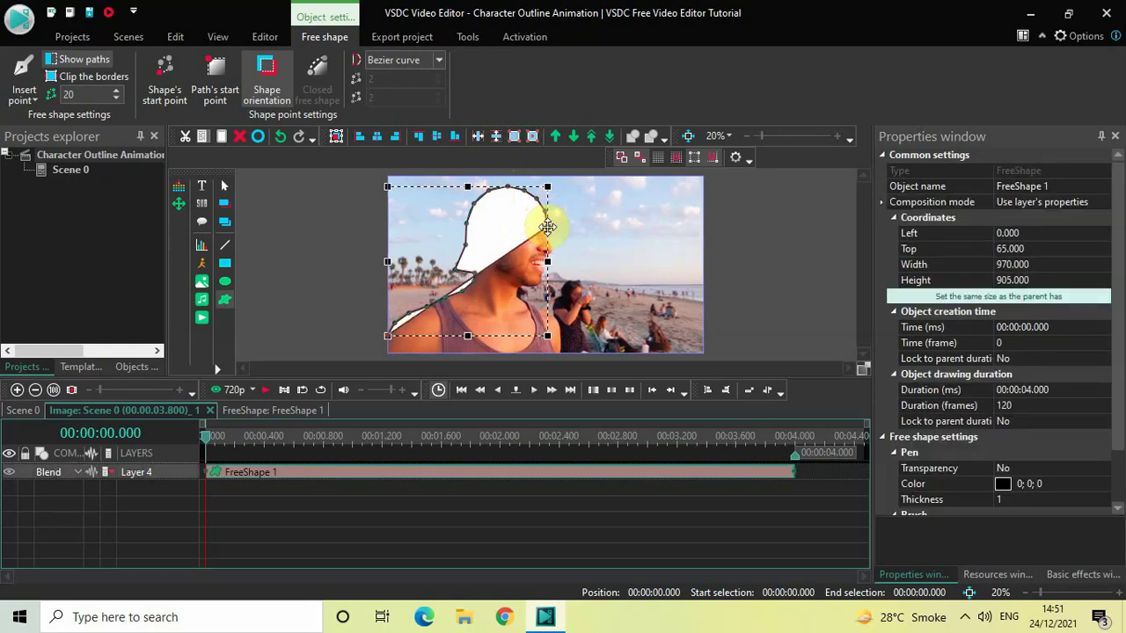
{"action": "left_click", "coordinate": [547, 227]}
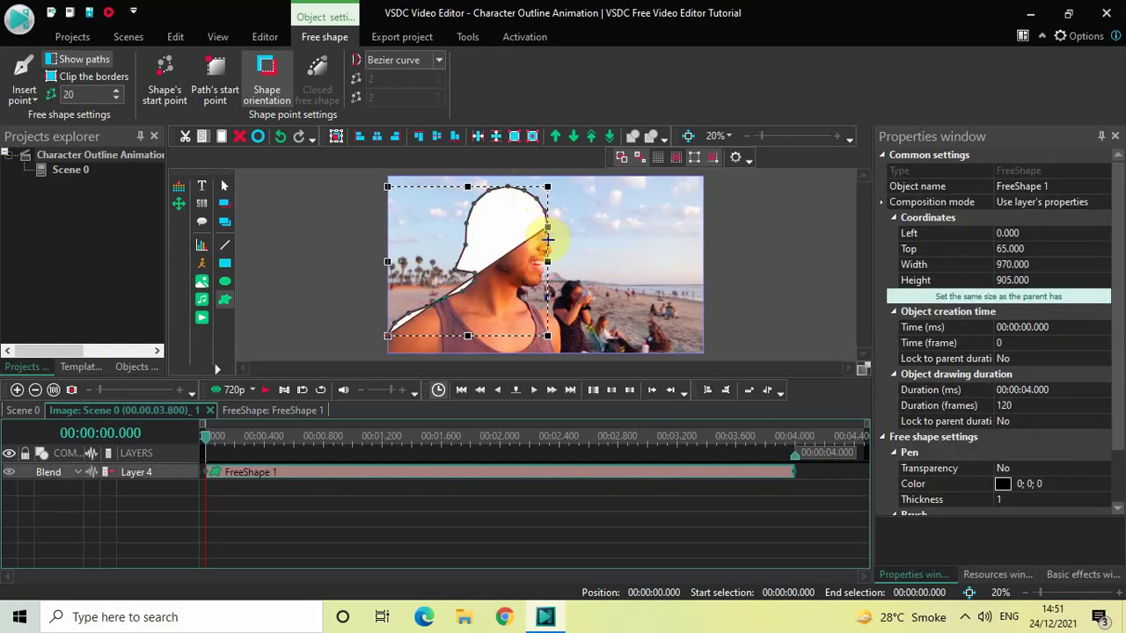
{"action": "left_click_drag", "start_coordinate": [547, 238], "coordinate": [552, 249]}
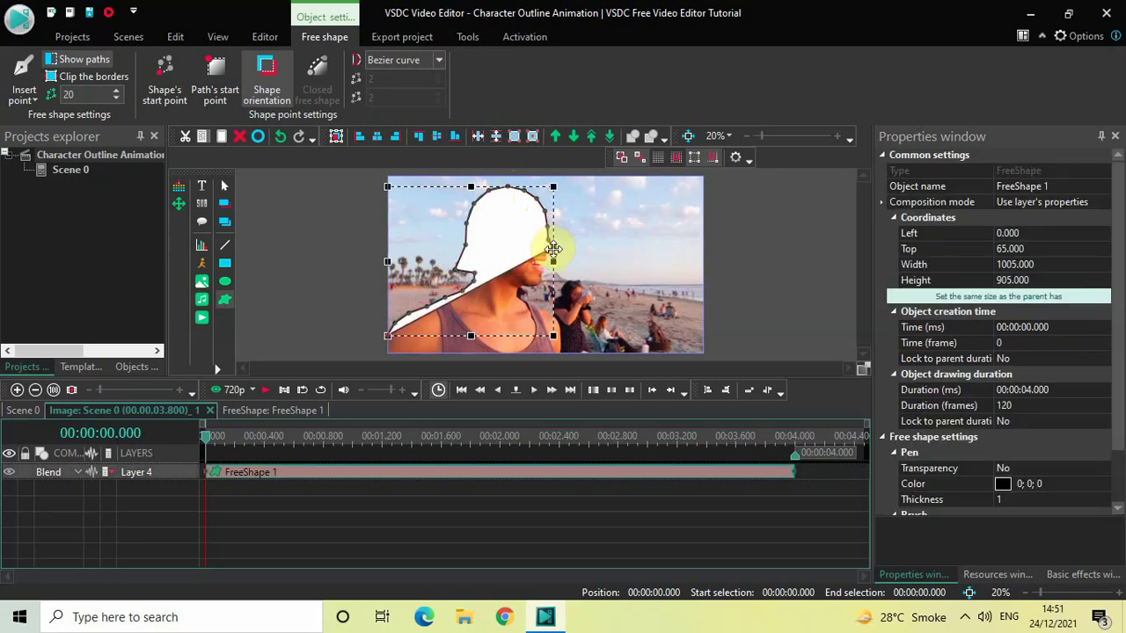
{"action": "left_click", "coordinate": [553, 253]}
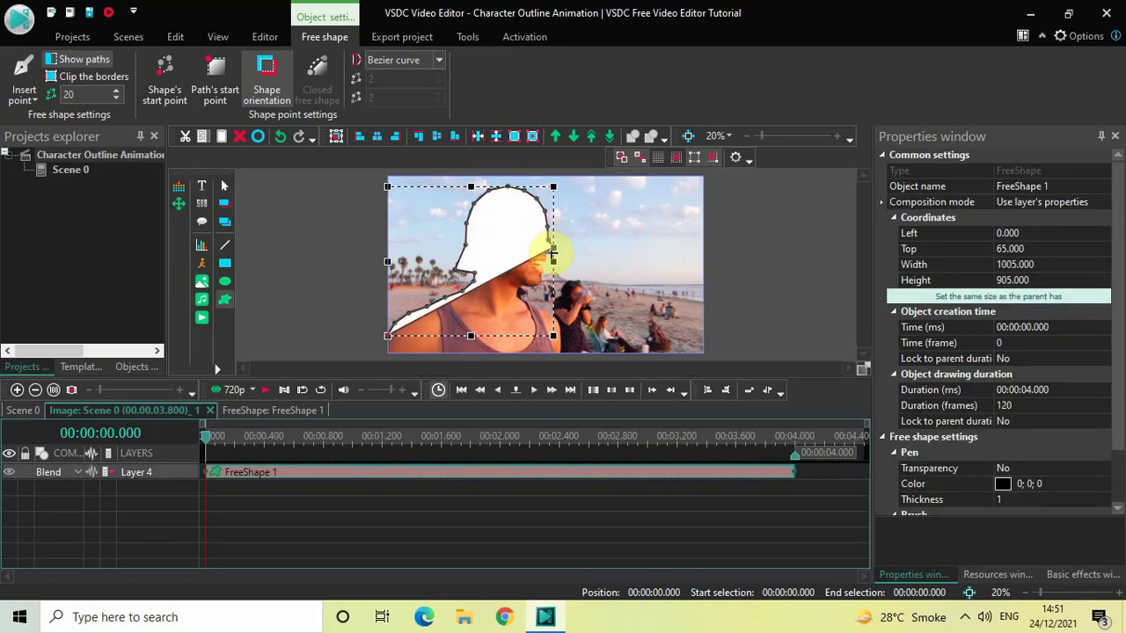
{"action": "left_click", "coordinate": [552, 254]}
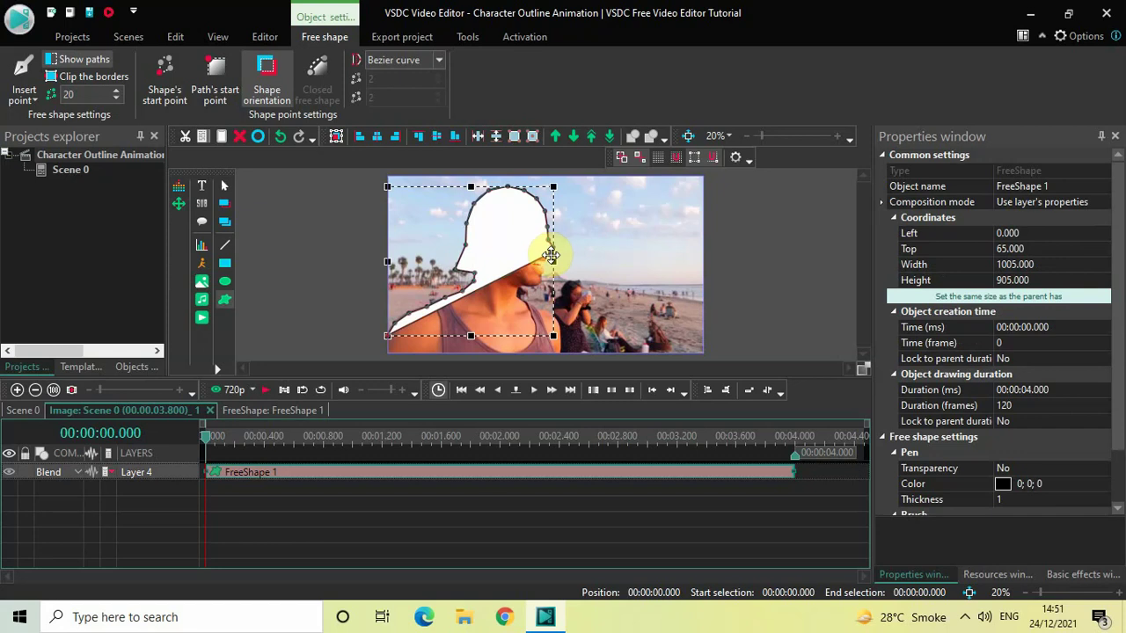
{"action": "left_click", "coordinate": [540, 255]}
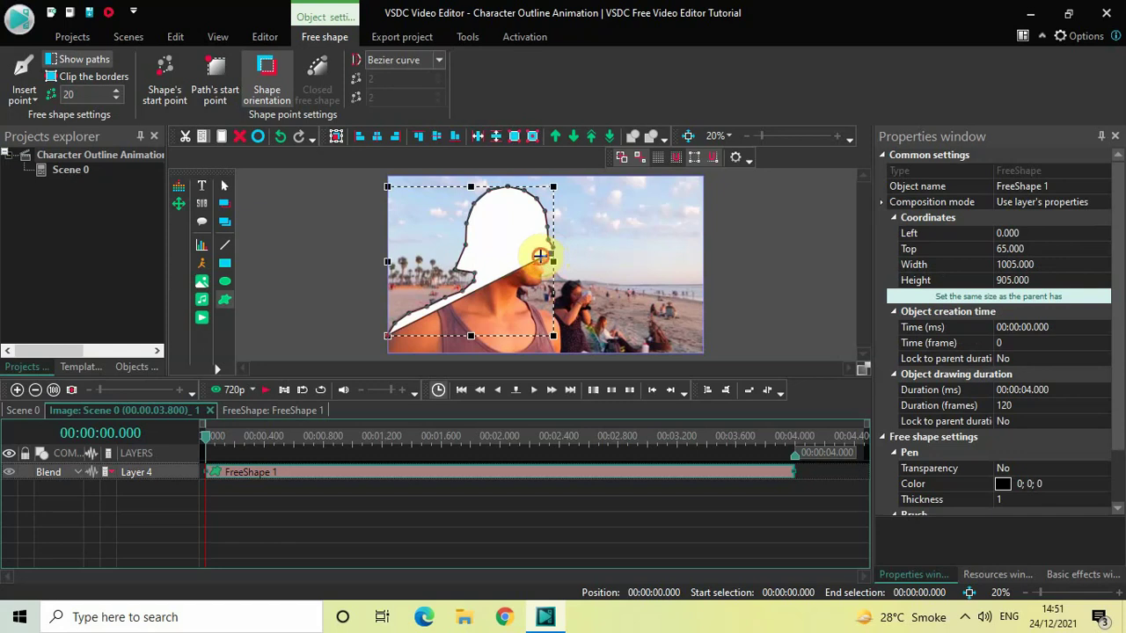
{"action": "left_click", "coordinate": [541, 257]}
{"action": "left_click", "coordinate": [543, 264]}
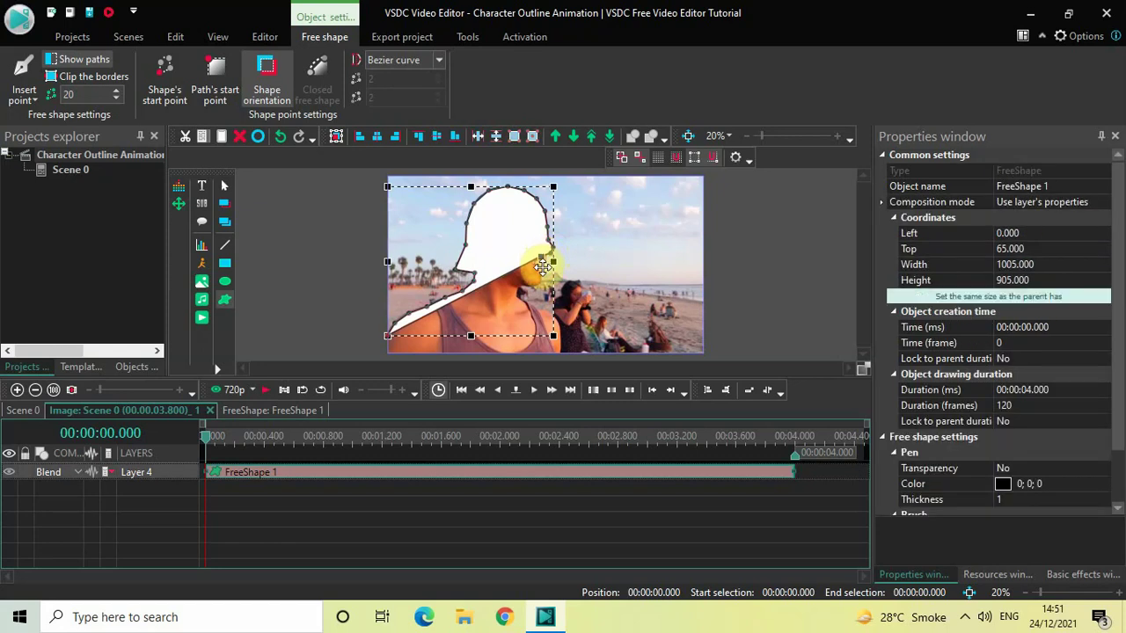
{"action": "left_click", "coordinate": [543, 268]}
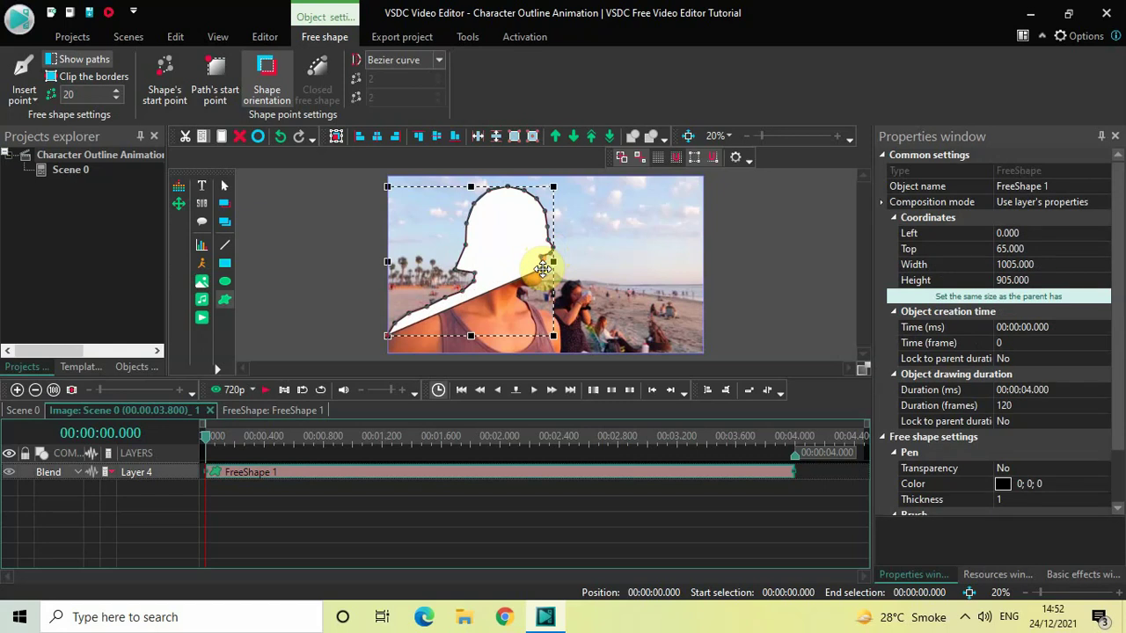
{"action": "left_click", "coordinate": [545, 288]}
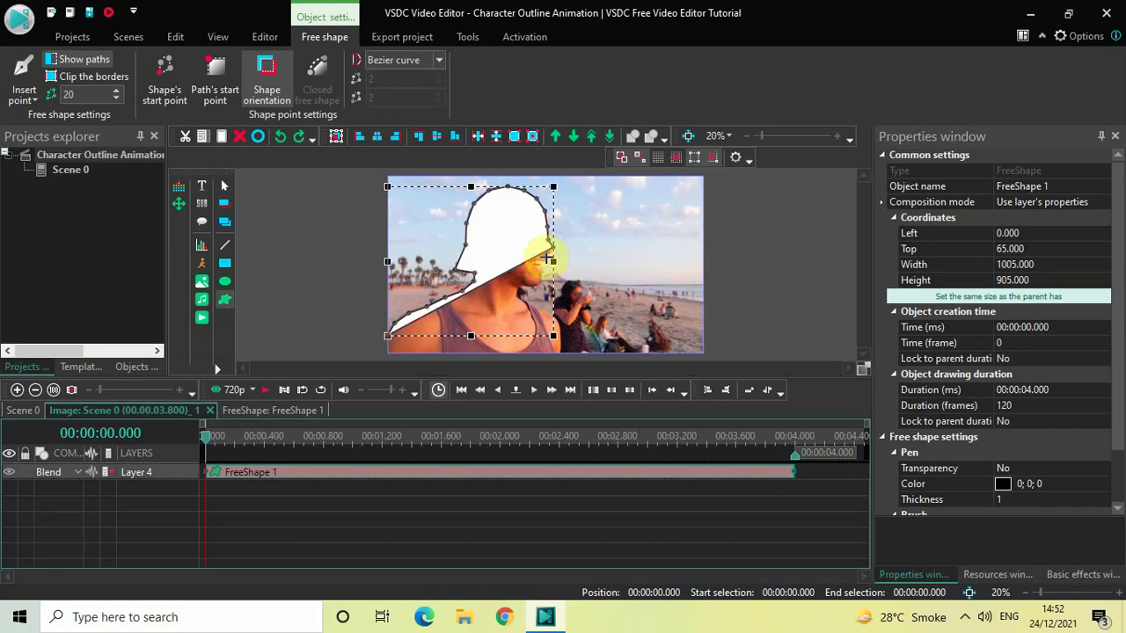
{"action": "left_click_drag", "start_coordinate": [547, 258], "coordinate": [543, 258]}
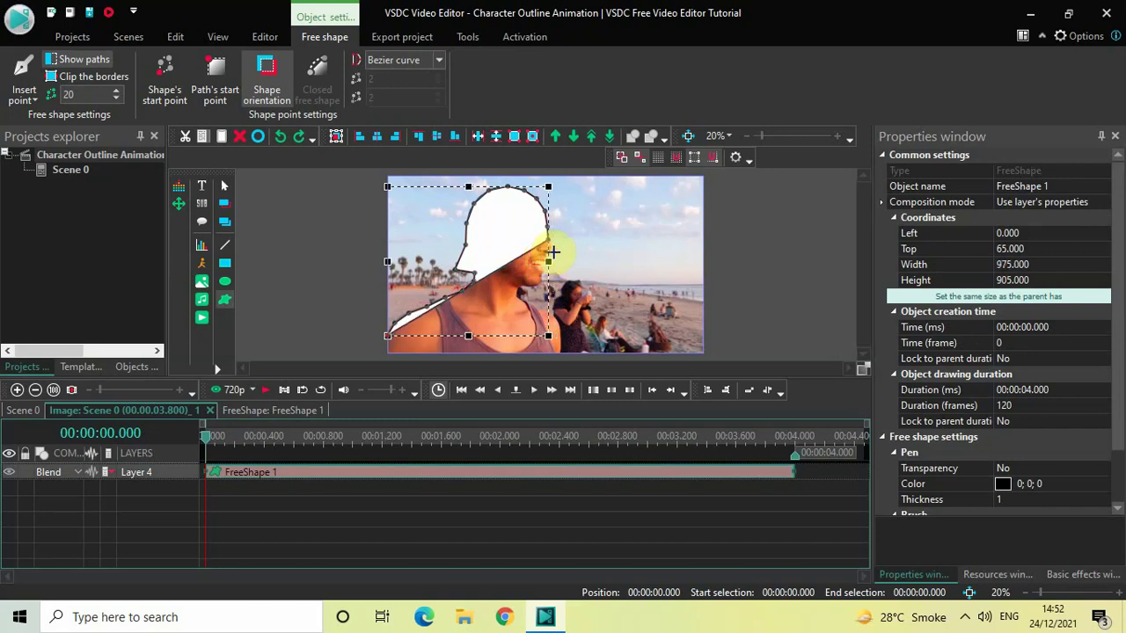
- Extend the free shape outline around the tip of the nose and past the lips to the chin
{"action": "left_click_drag", "start_coordinate": [548, 256], "coordinate": [553, 257]}
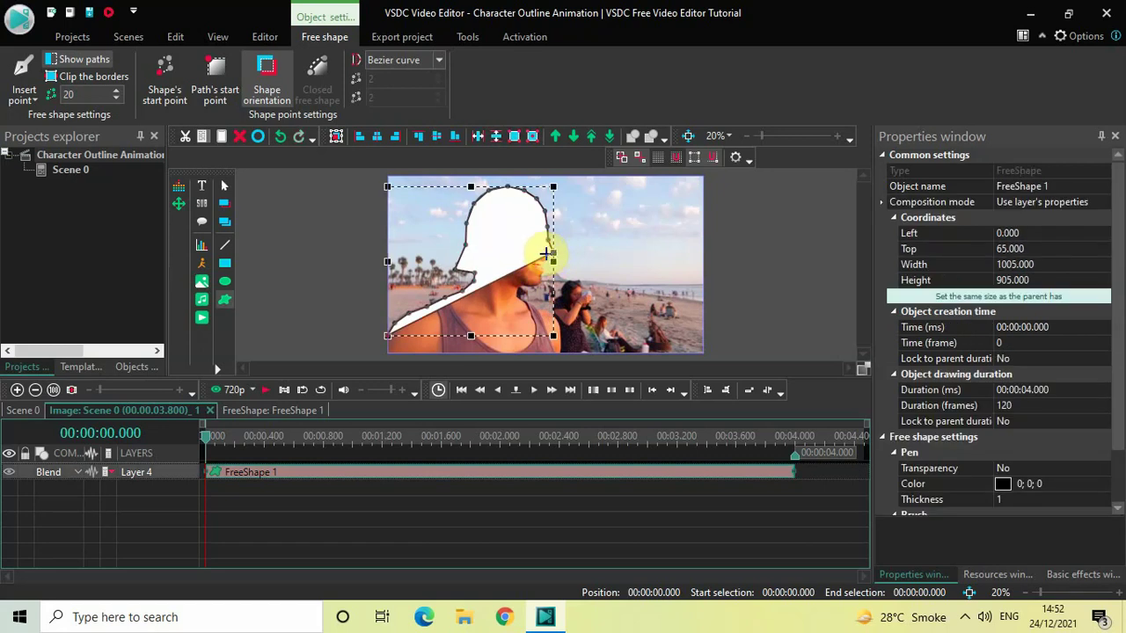
{"action": "left_click", "coordinate": [546, 253]}
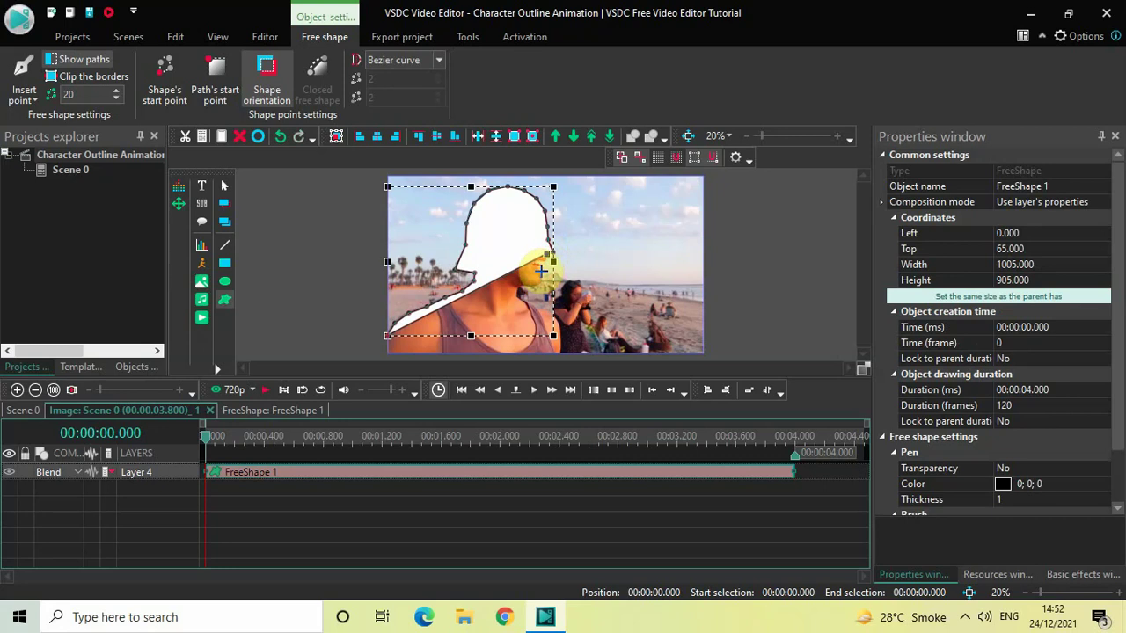
{"action": "left_click", "coordinate": [541, 272]}
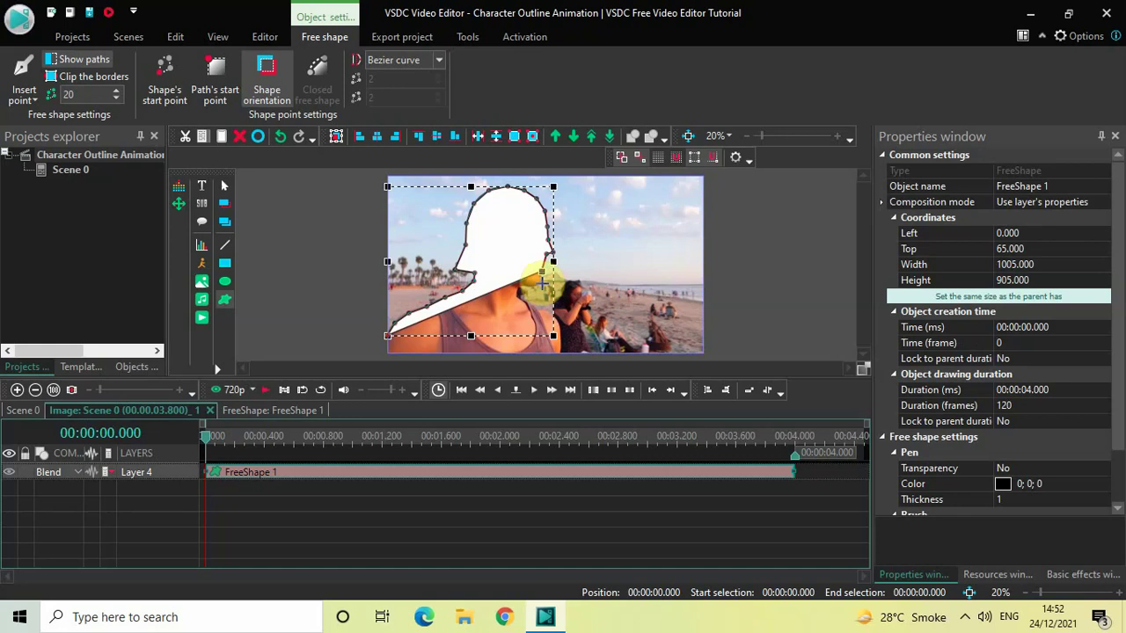
{"action": "left_click", "coordinate": [539, 282]}
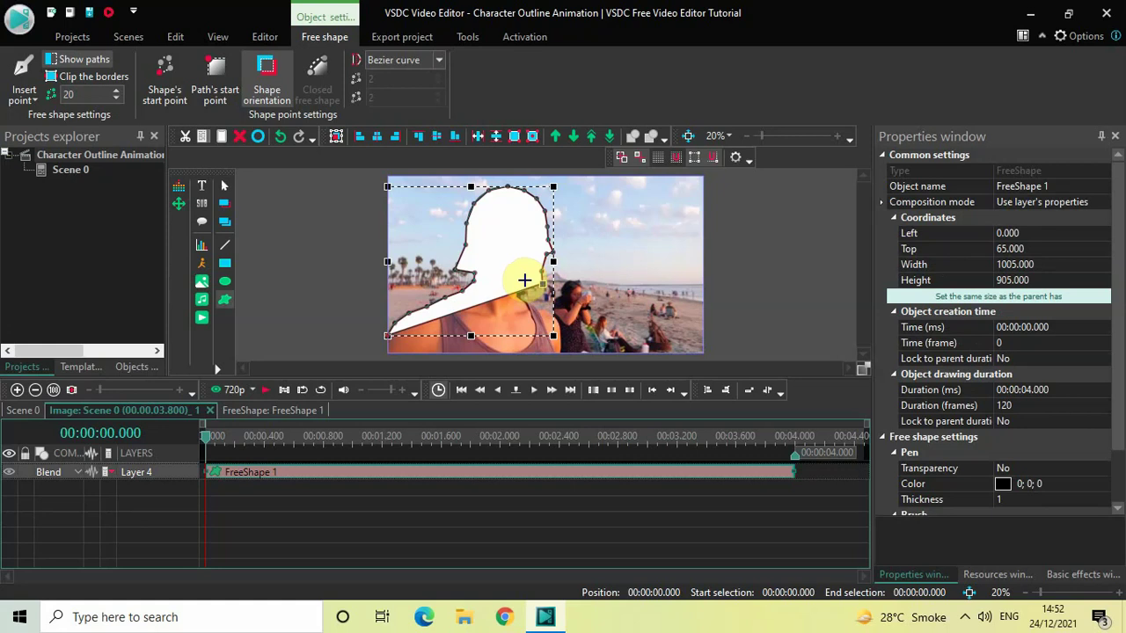
- Continue the free shape outline from the chin along the underside of the jaw to the front of the neck
{"action": "left_click", "coordinate": [524, 280]}
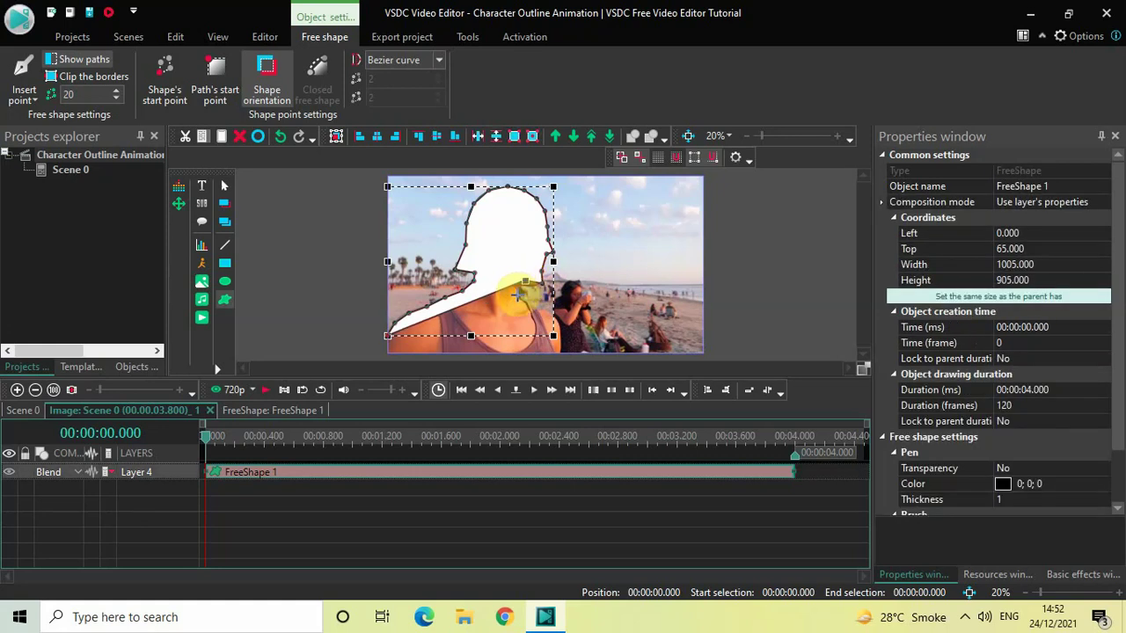
{"action": "left_click", "coordinate": [519, 296]}
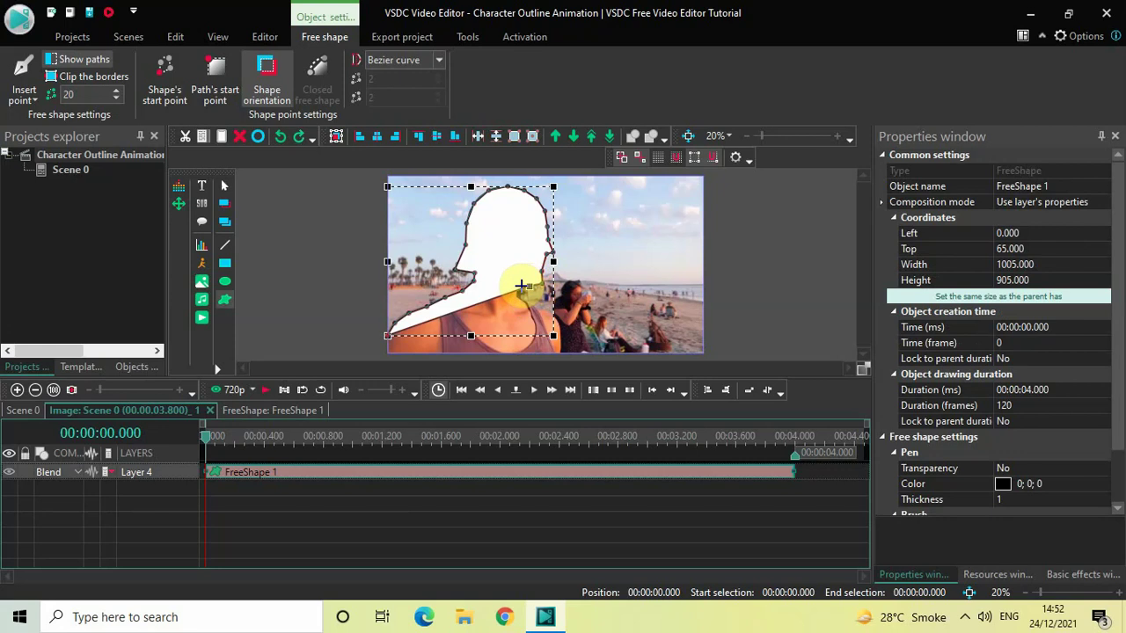
{"action": "left_click", "coordinate": [521, 286]}
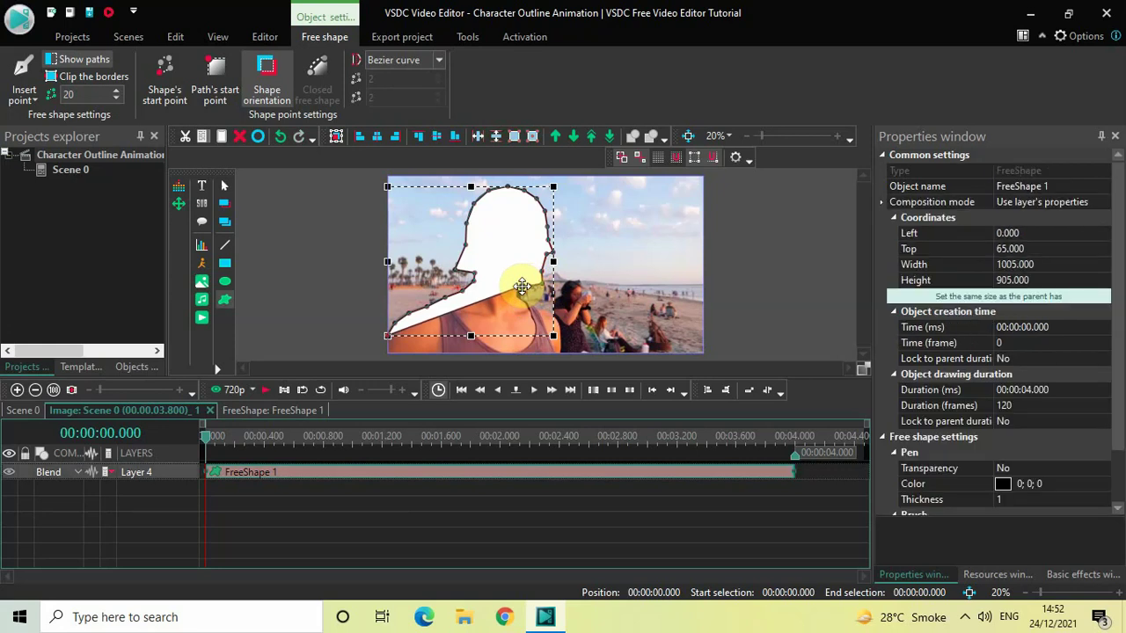
{"action": "left_click", "coordinate": [520, 293]}
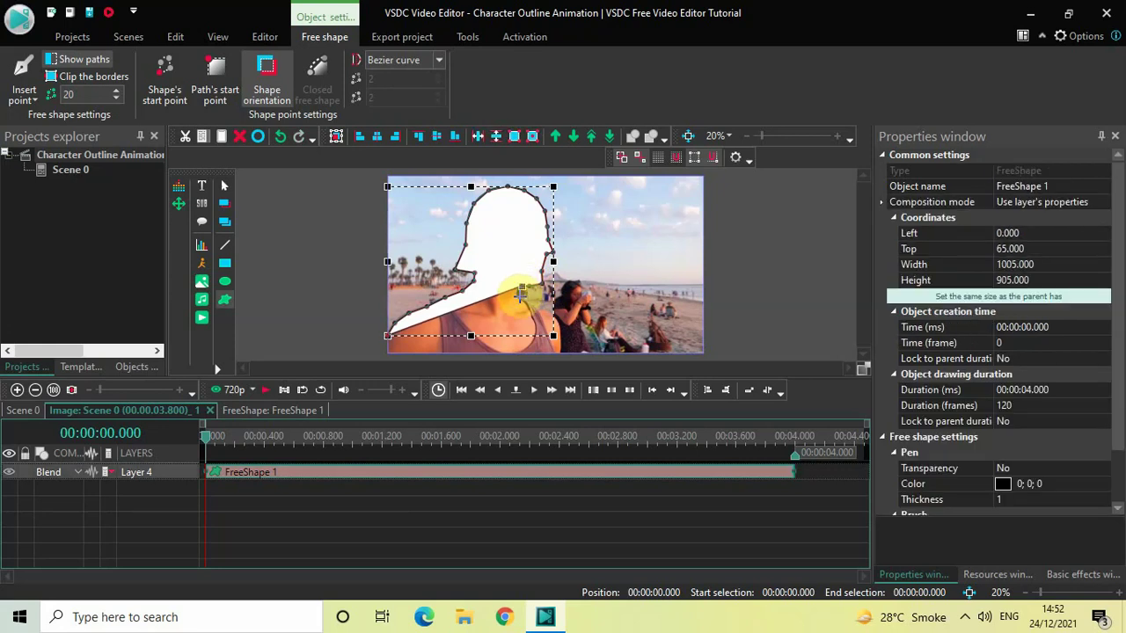
{"action": "left_click", "coordinate": [522, 293]}
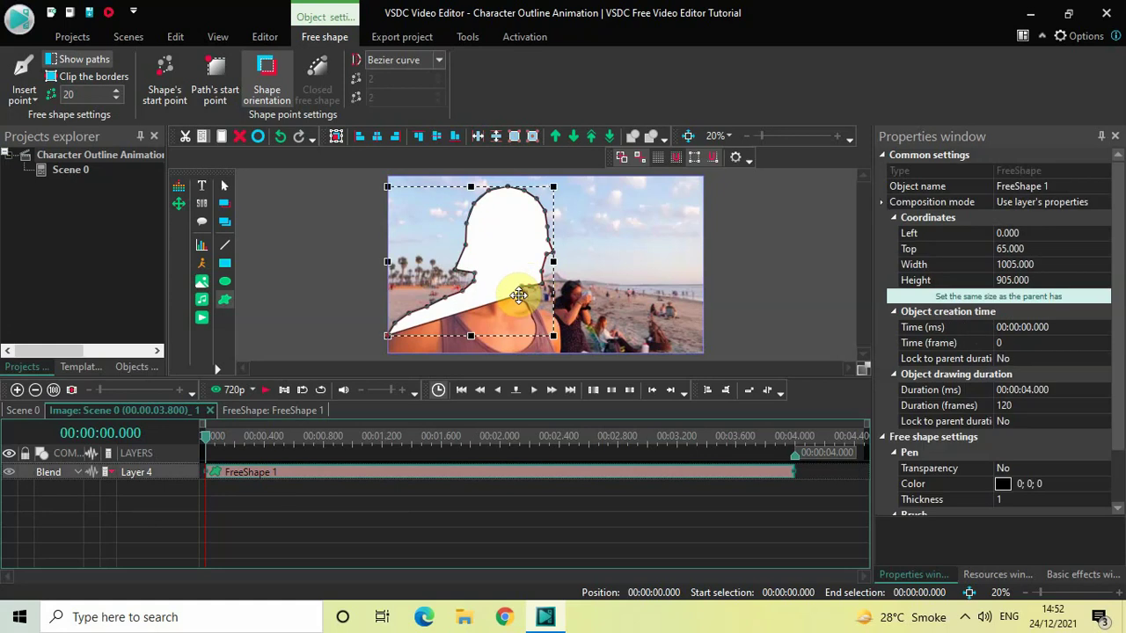
- Trace the outline over the front shoulder and down to the frame's lower edge, finishing the silhouette at the lower-left corner of the image
{"action": "left_click", "coordinate": [531, 306]}
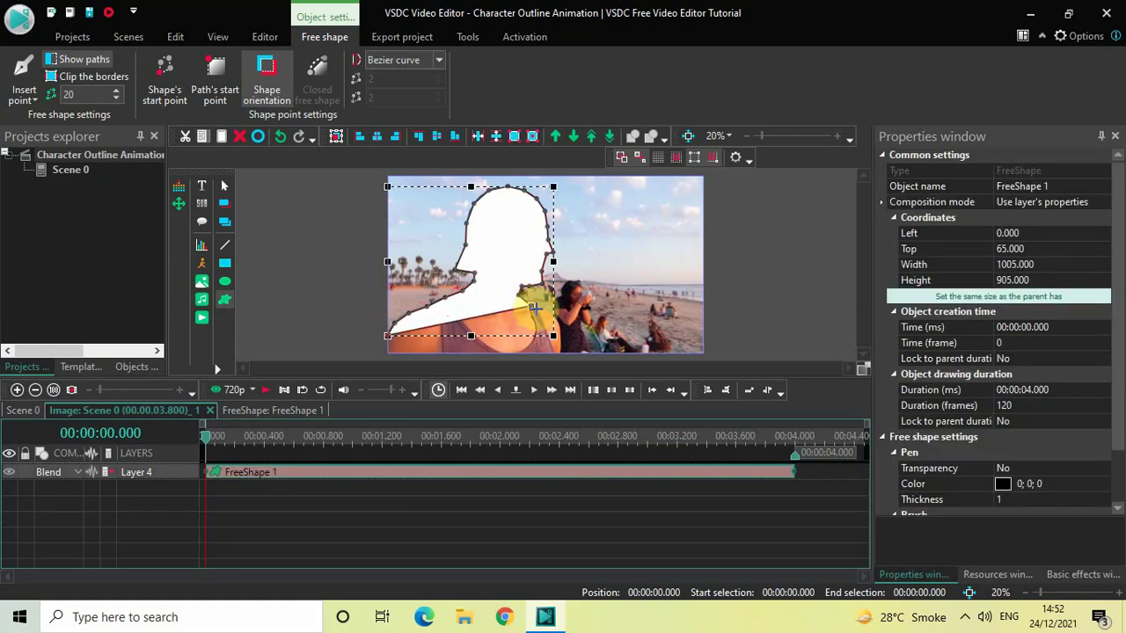
{"action": "left_click", "coordinate": [538, 310]}
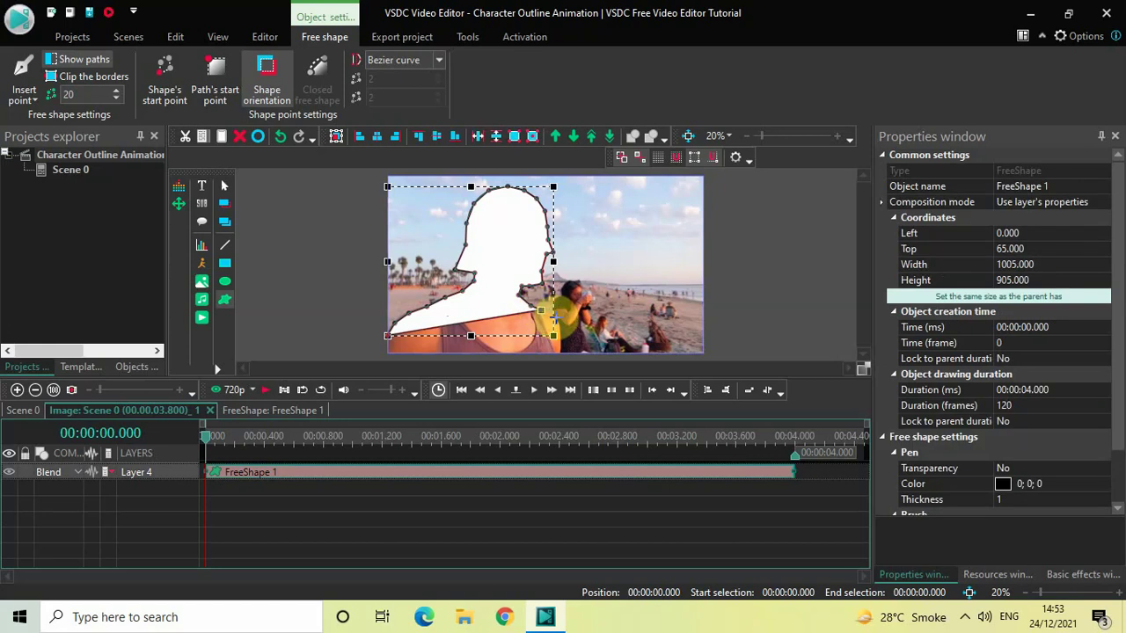
{"action": "left_click_drag", "start_coordinate": [554, 318], "coordinate": [558, 352]}
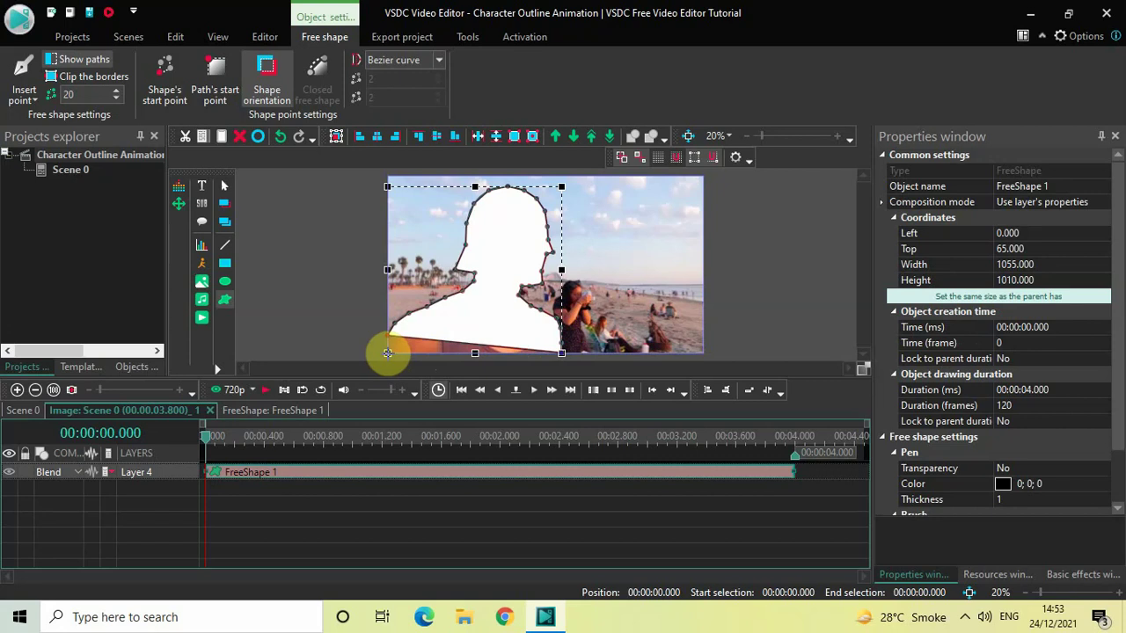
{"action": "left_click_drag", "start_coordinate": [387, 353], "coordinate": [388, 354]}
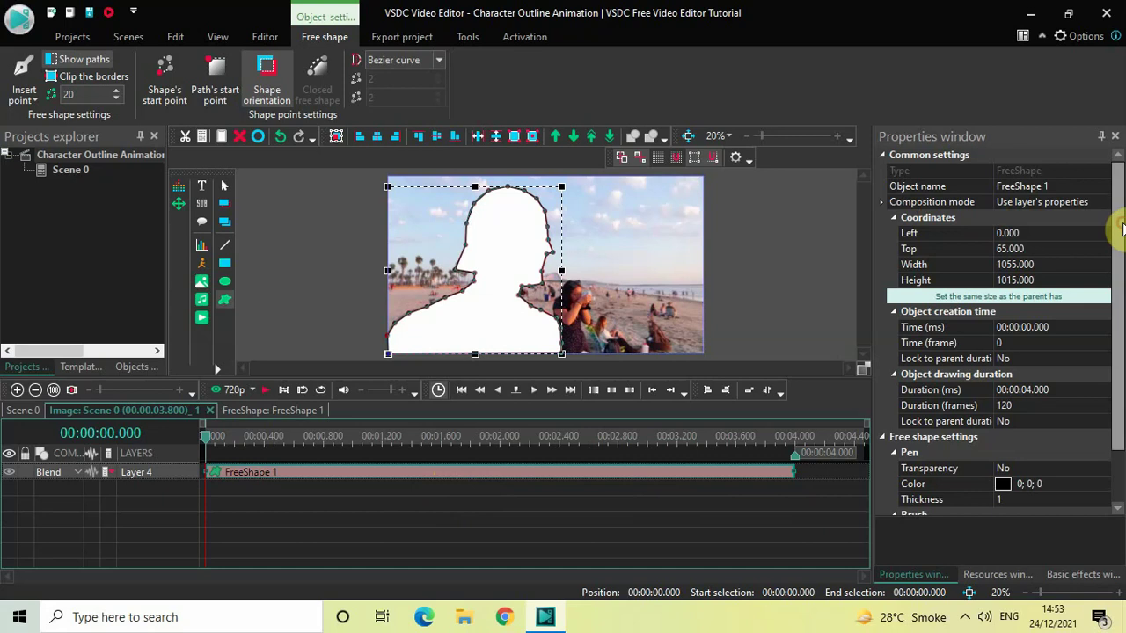
- Set the free shape's brush fill background to Transparent
{"action": "scroll", "coordinate": [1114, 227], "scroll_direction": "down", "scroll_amount": 1}
{"action": "left_click_drag", "start_coordinate": [1119, 394], "coordinate": [1119, 417]}
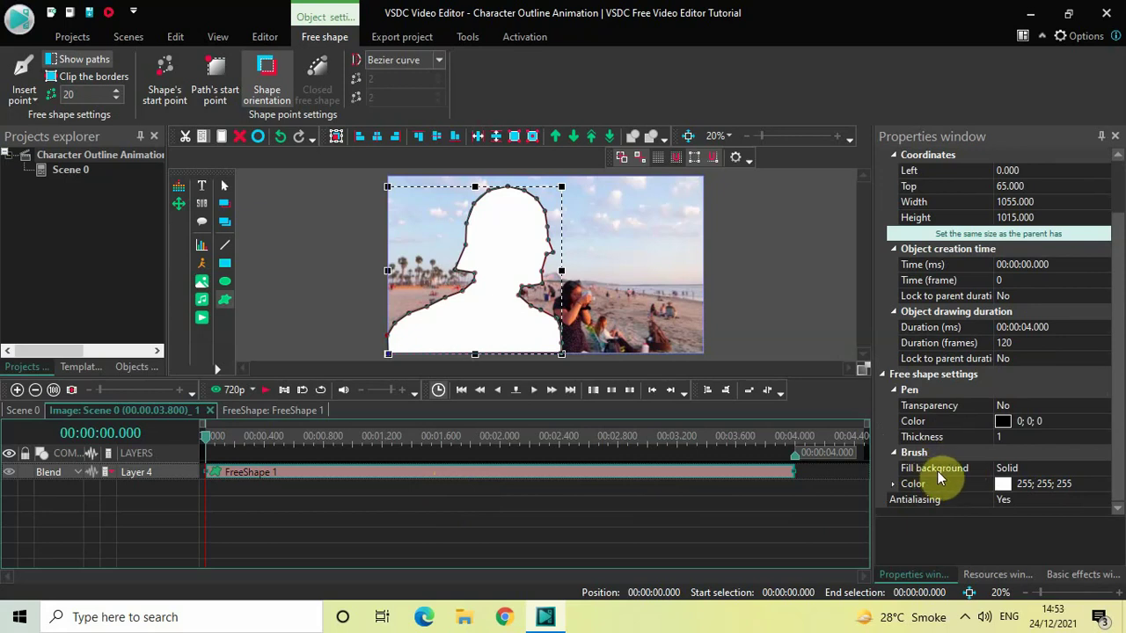
{"action": "left_click", "coordinate": [1106, 470]}
{"action": "left_click", "coordinate": [1104, 472]}
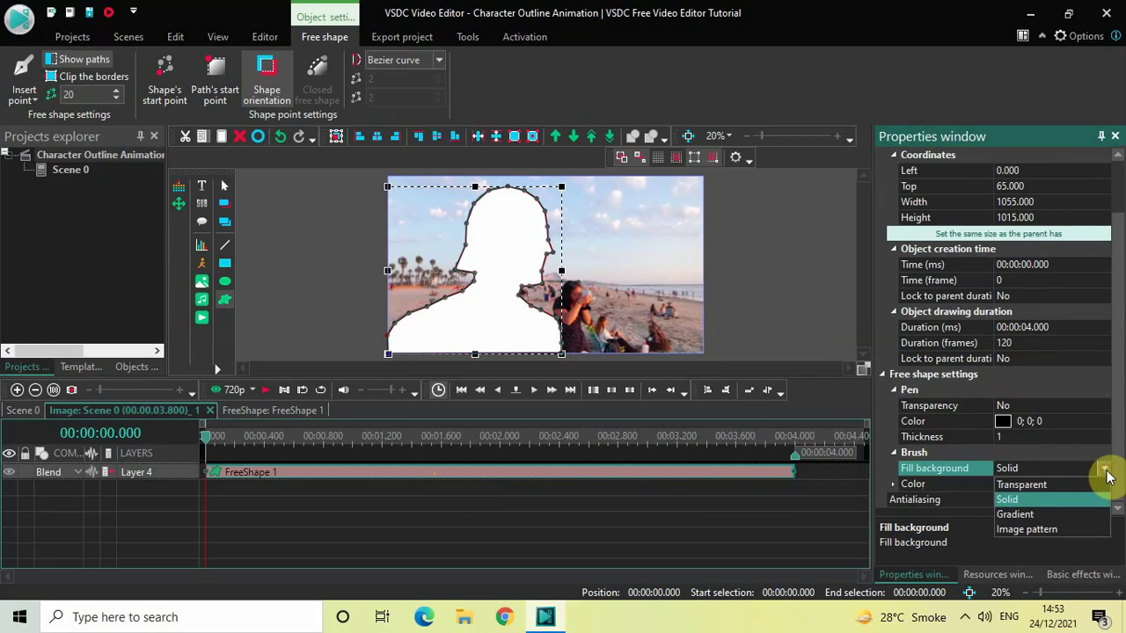
{"action": "left_click", "coordinate": [1053, 487]}
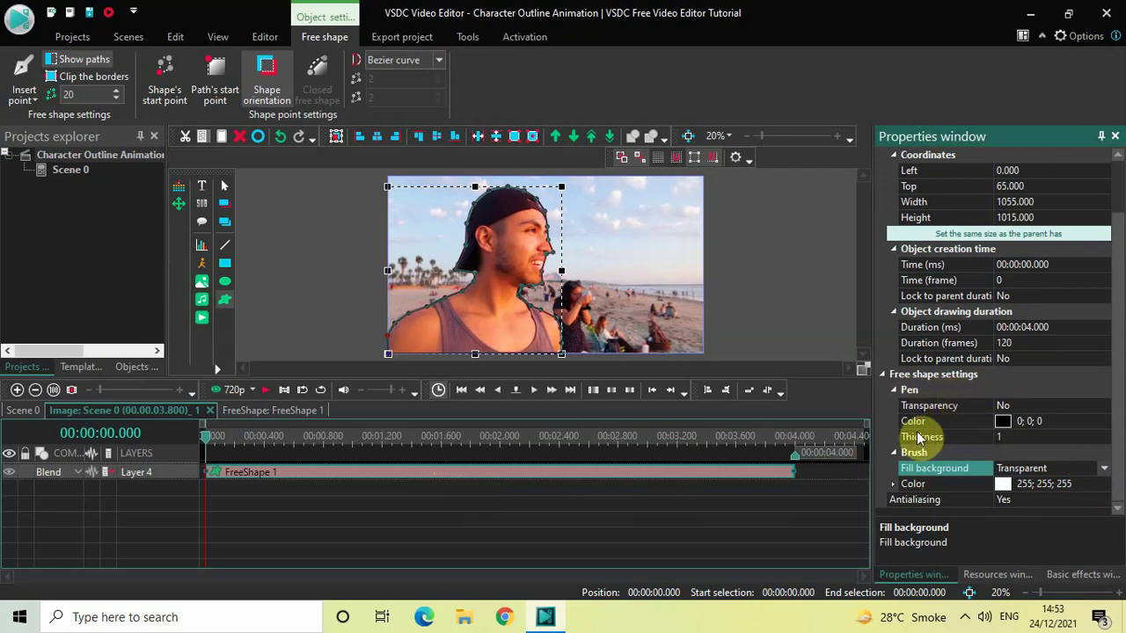
- Set the free shape's pen color to yellow (#FFFF00) and its thickness to 25
{"action": "left_click", "coordinate": [1105, 424]}
{"action": "left_click", "coordinate": [1105, 424]}
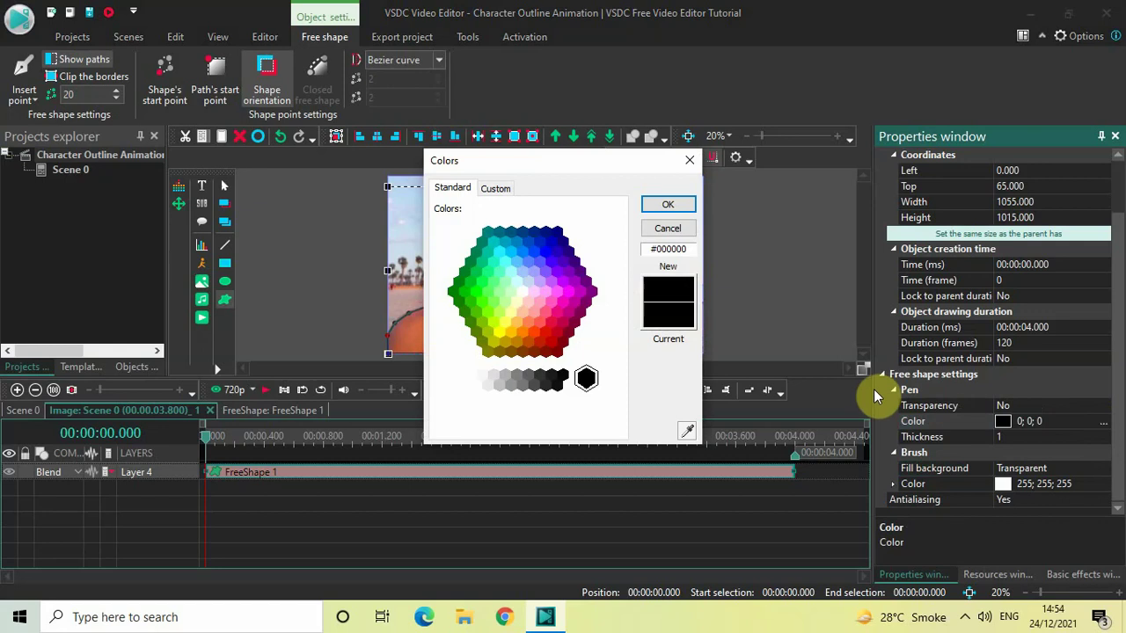
{"action": "left_click", "coordinate": [504, 330]}
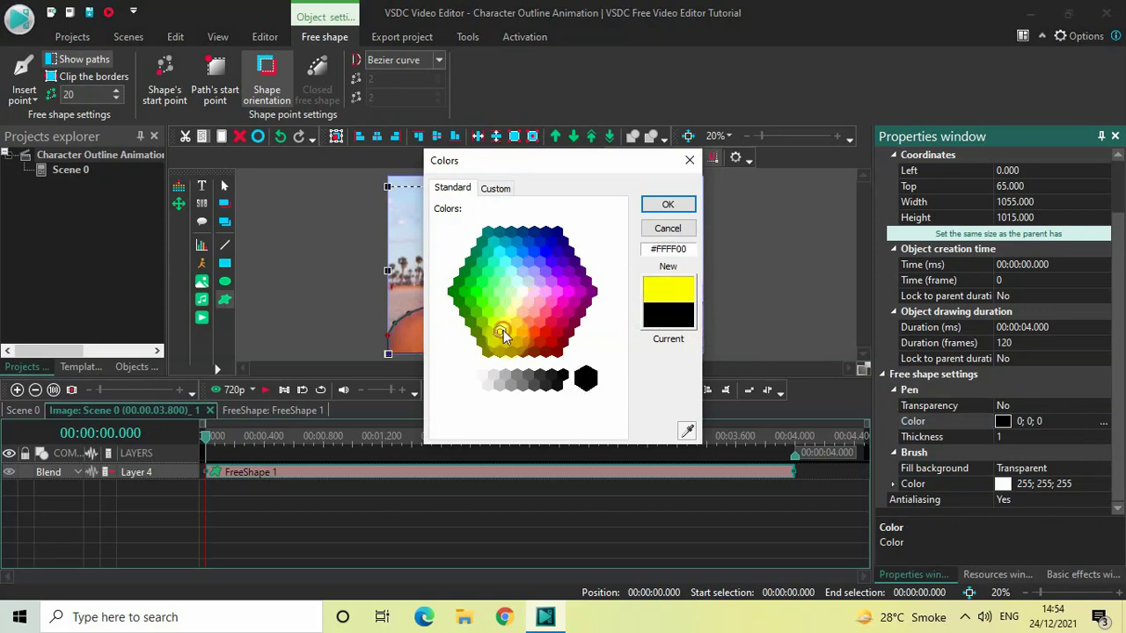
{"action": "left_click", "coordinate": [669, 205]}
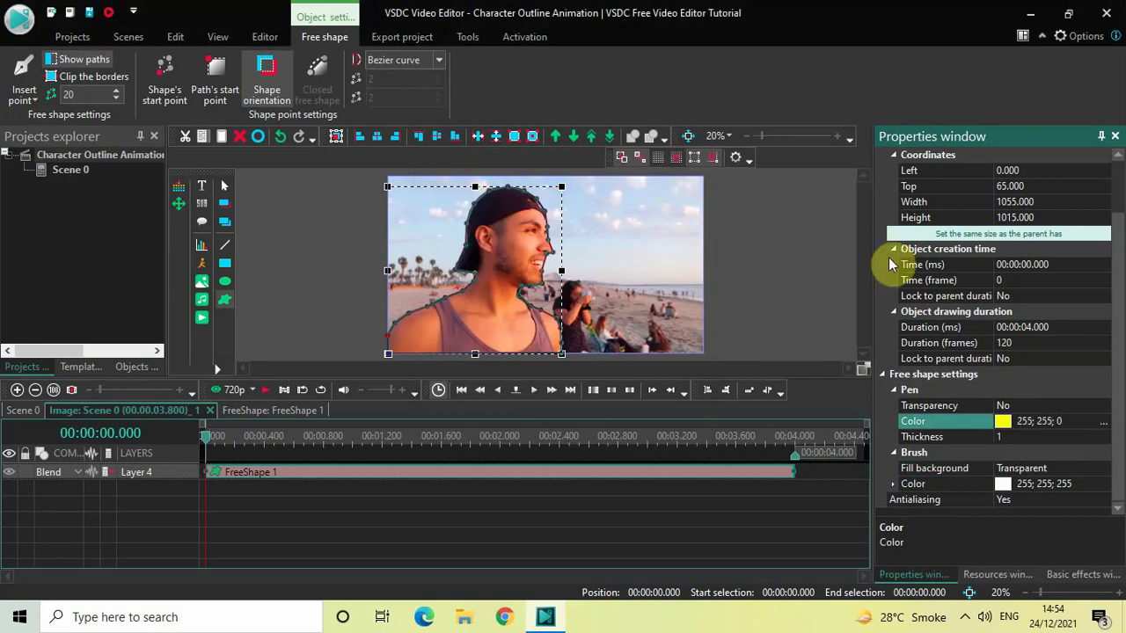
{"action": "left_click", "coordinate": [1016, 439]}
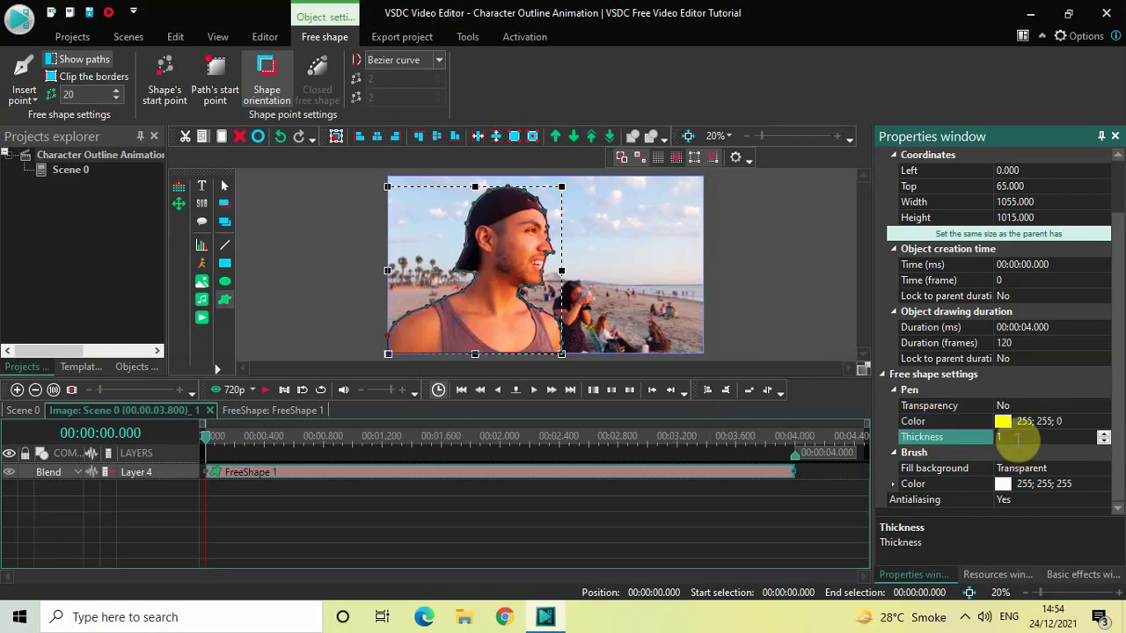
{"action": "key", "text": "BackSpace"}
{"action": "type", "text": "25"}
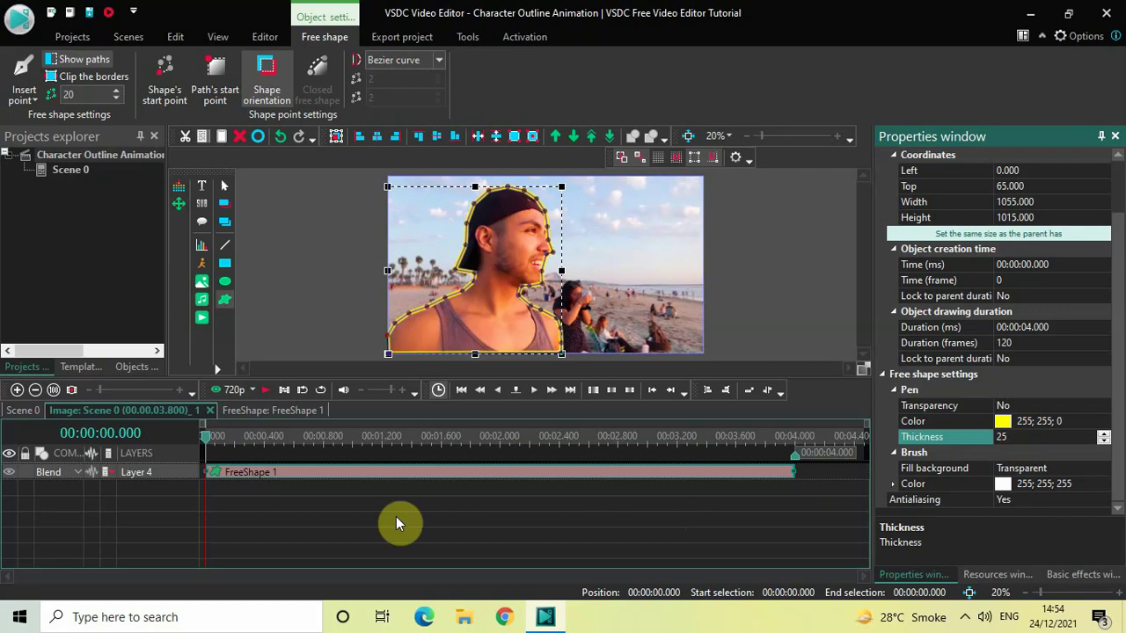
- Return to Scene 0, reopen the snapshot image object and open FreeShape 1 inside it
{"action": "left_click", "coordinate": [19, 411]}
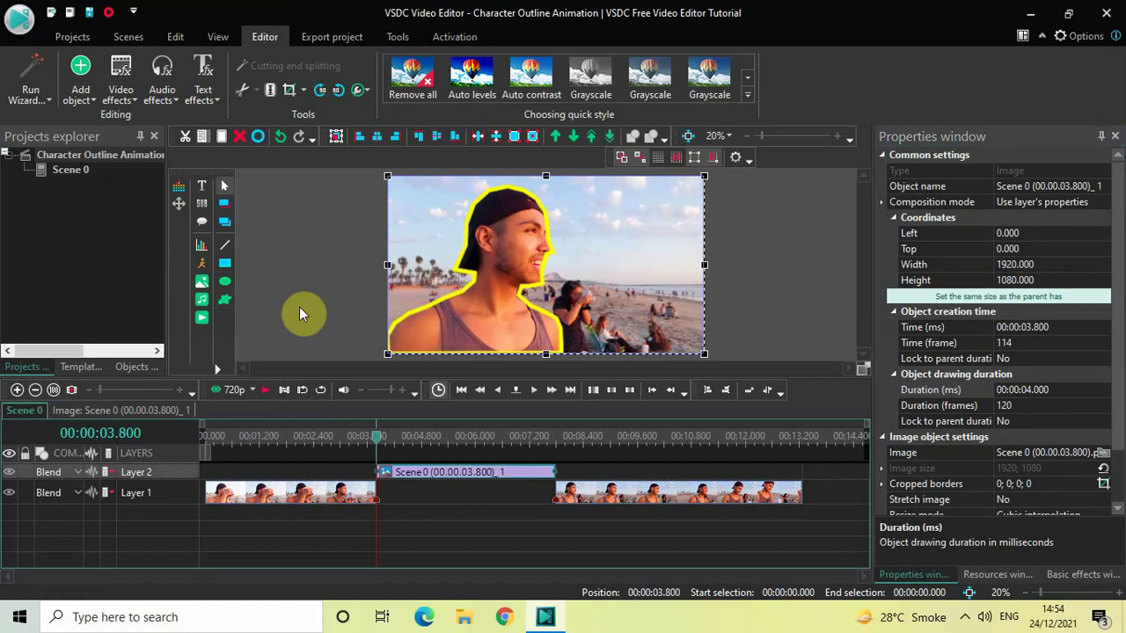
{"action": "double_click", "coordinate": [430, 476]}
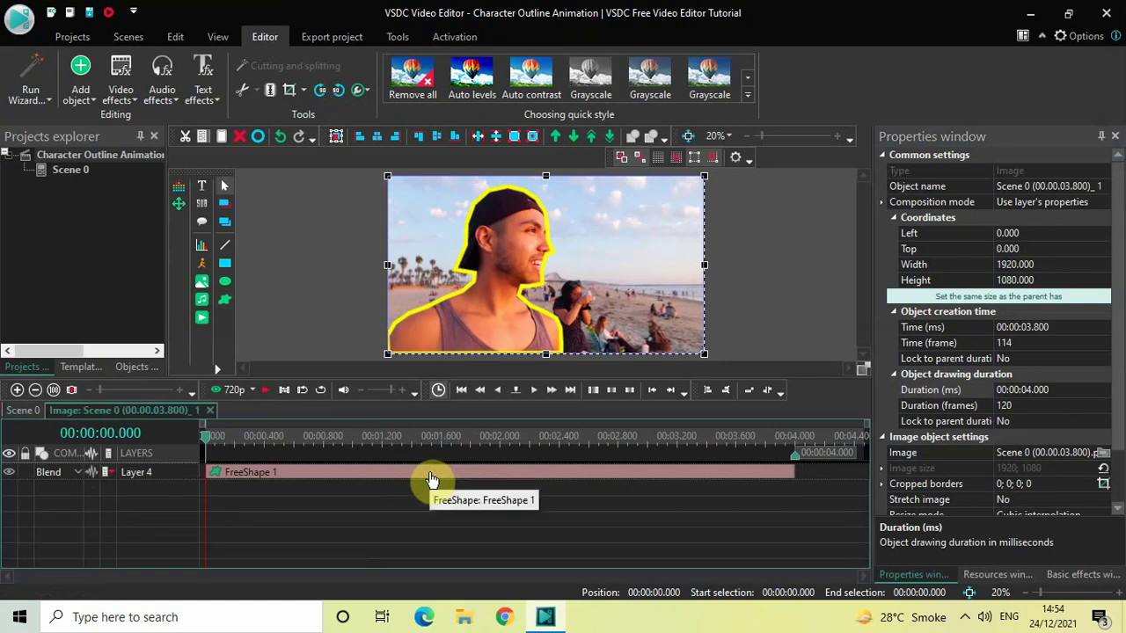
{"action": "double_click", "coordinate": [431, 475]}
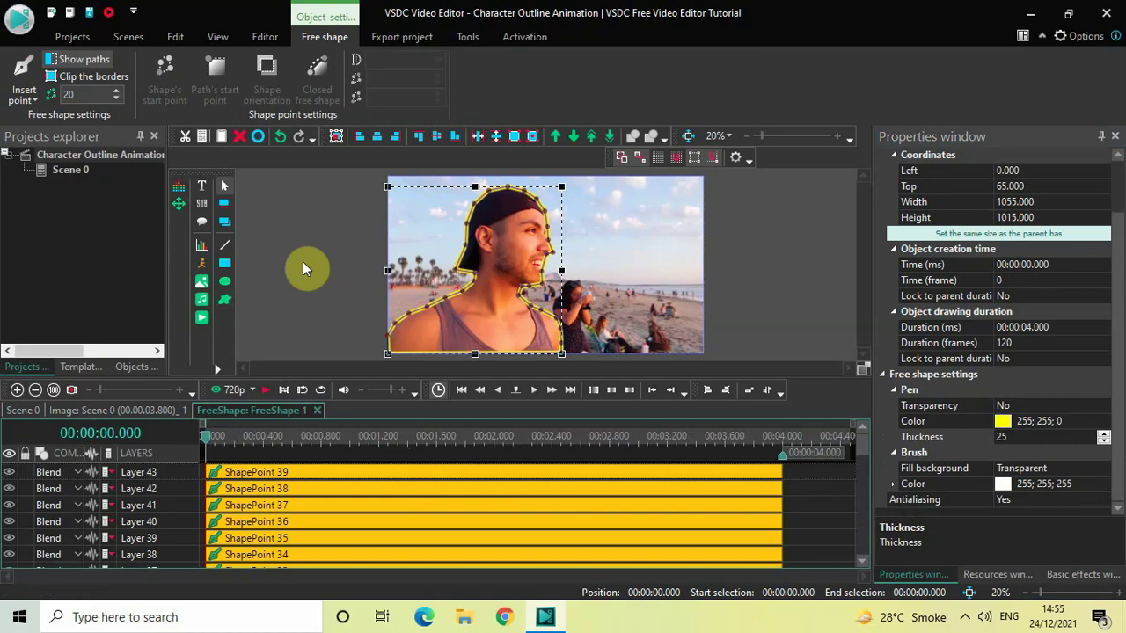
- Add a Mosaic transition inside the free shape, positioned to the end of the scene on a new layer
{"action": "left_click", "coordinate": [268, 37]}
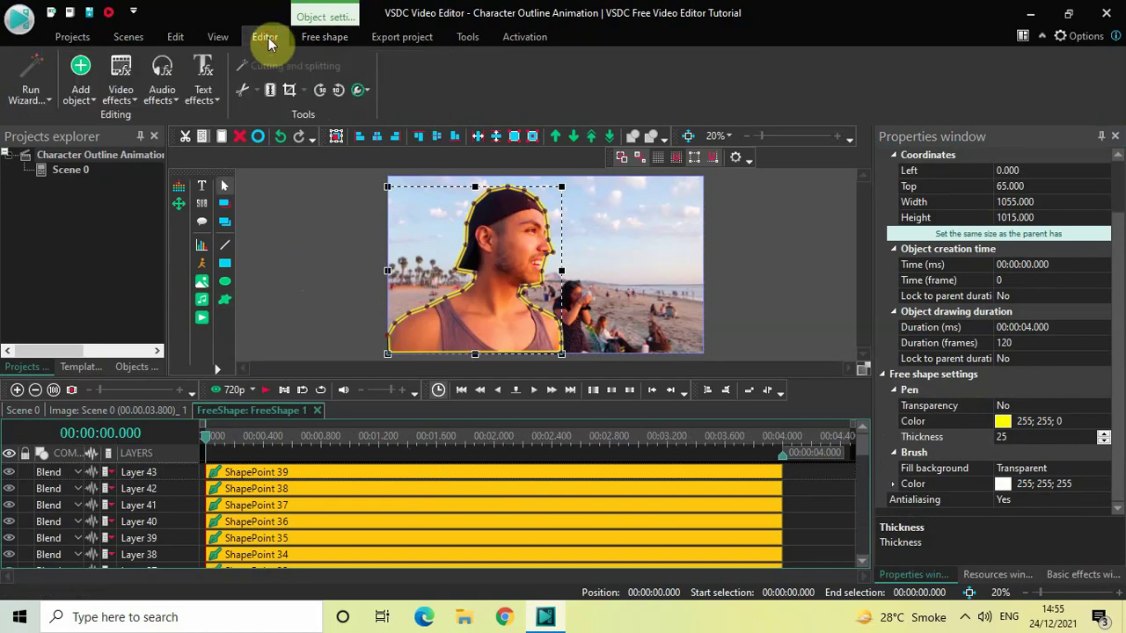
{"action": "left_click", "coordinate": [119, 99]}
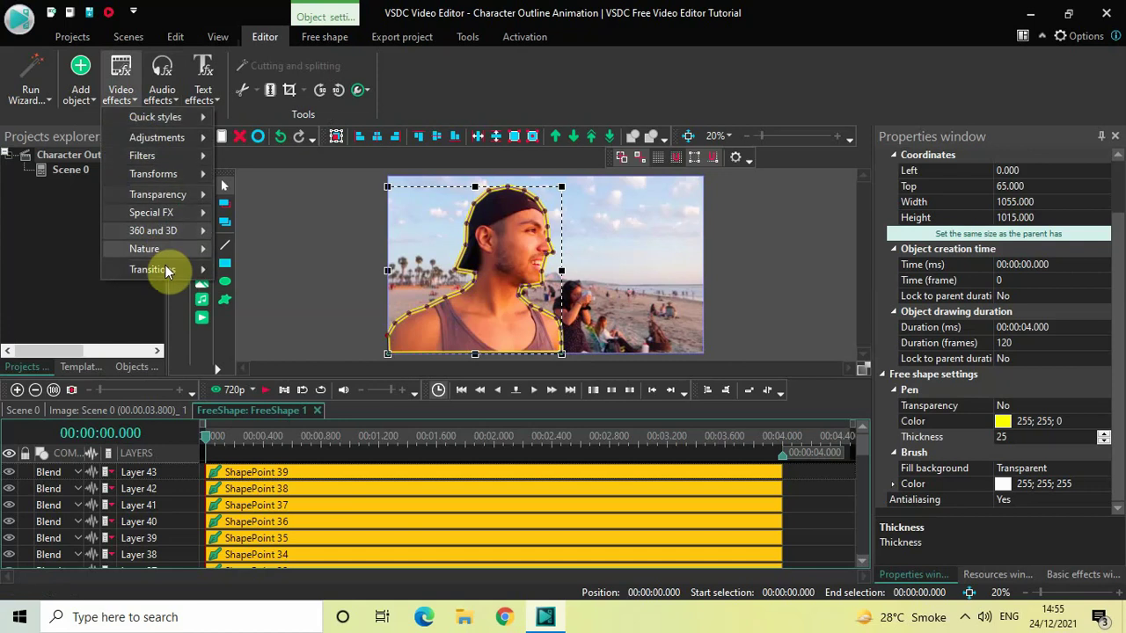
{"action": "mouse_move", "coordinate": [167, 270]}
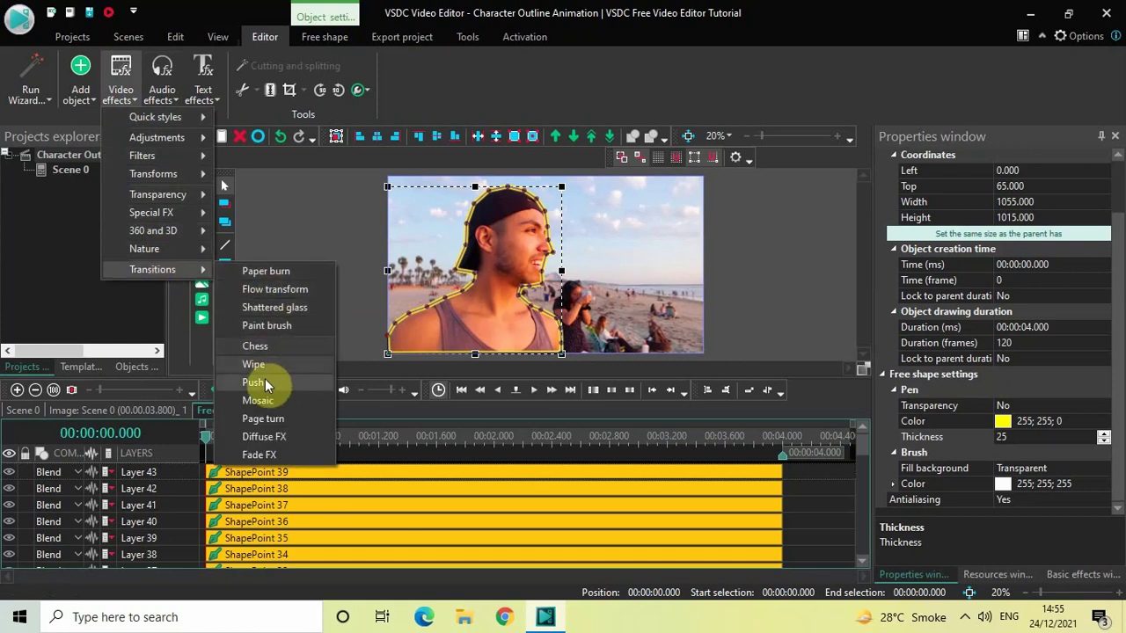
{"action": "left_click", "coordinate": [269, 397]}
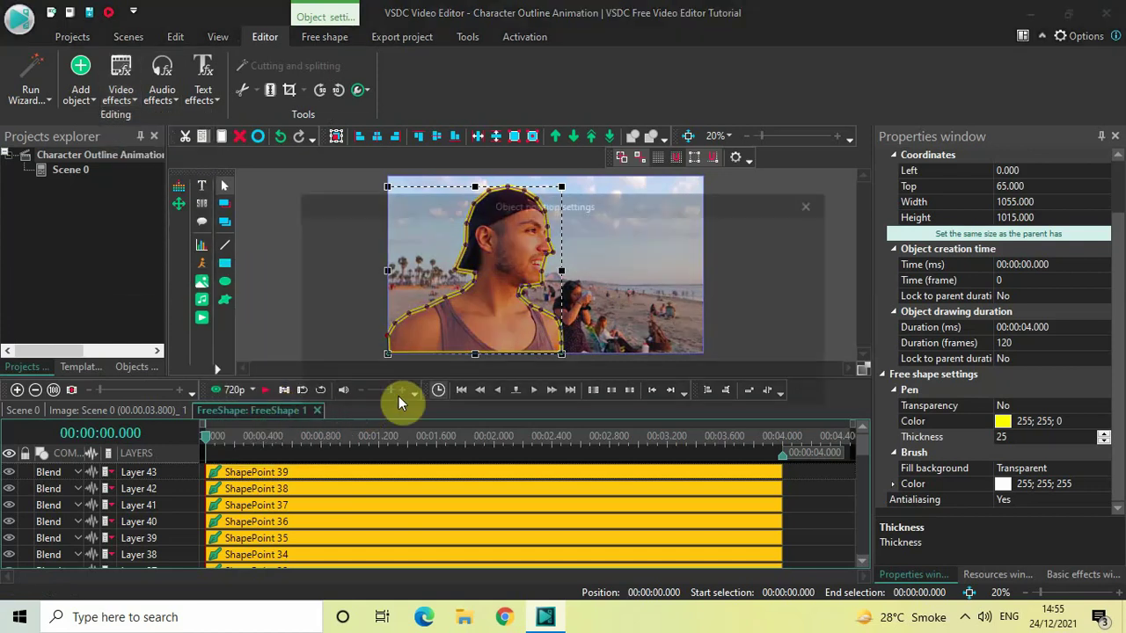
{"action": "left_click", "coordinate": [709, 388]}
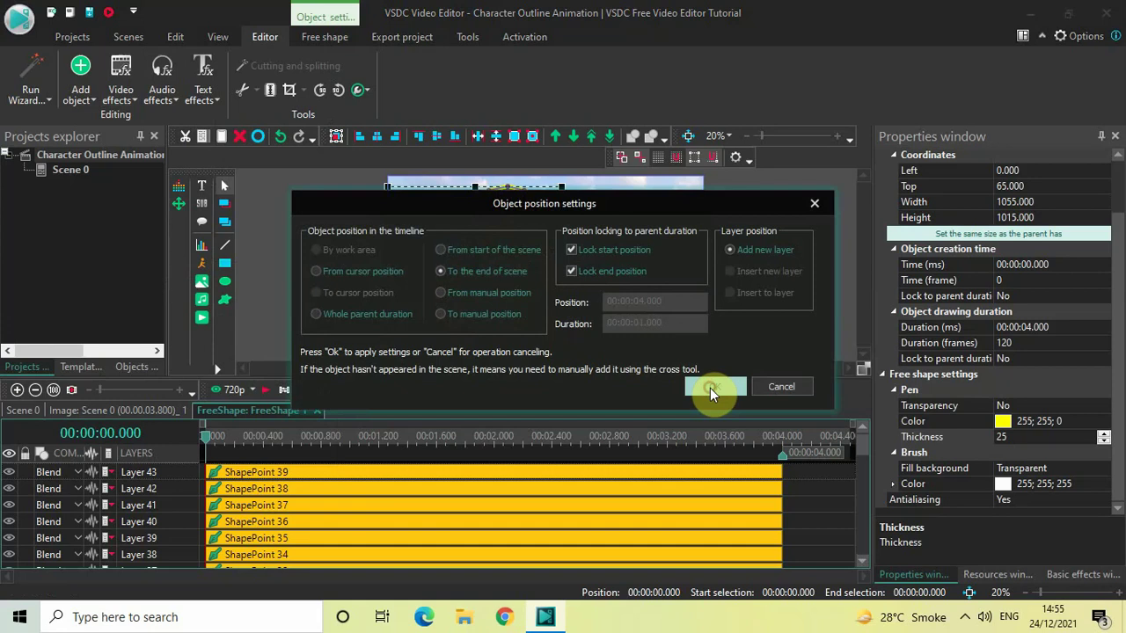
- Move the Mosaic 1 effect to the very beginning of the free shape's timeline, at 00:00:00.000
{"action": "left_click", "coordinate": [682, 472]}
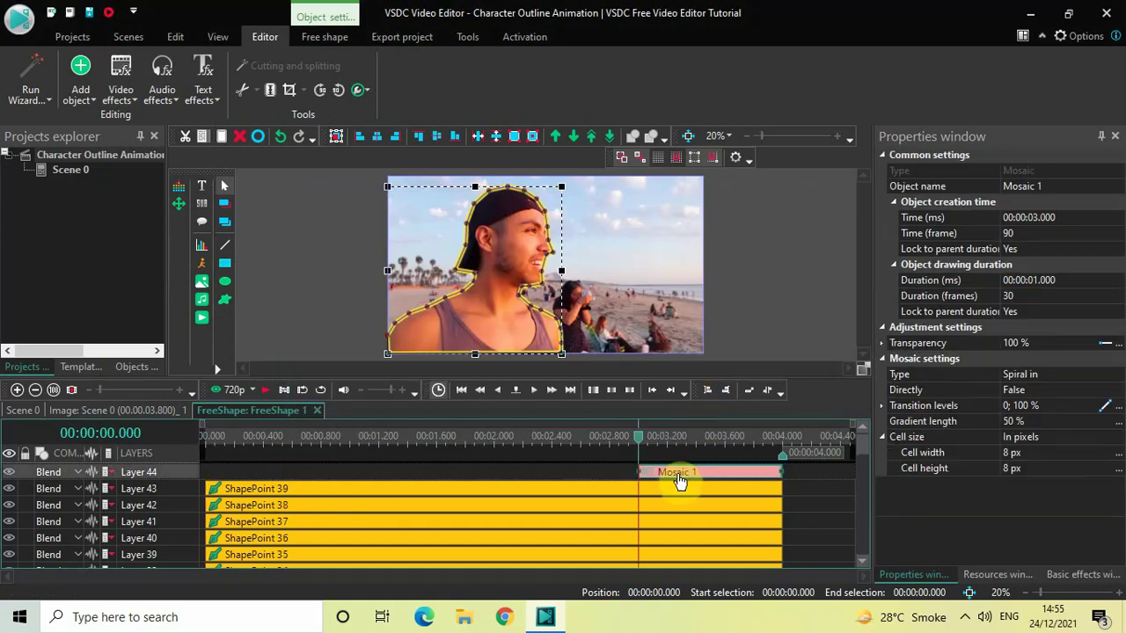
{"action": "left_click_drag", "start_coordinate": [683, 475], "coordinate": [166, 432]}
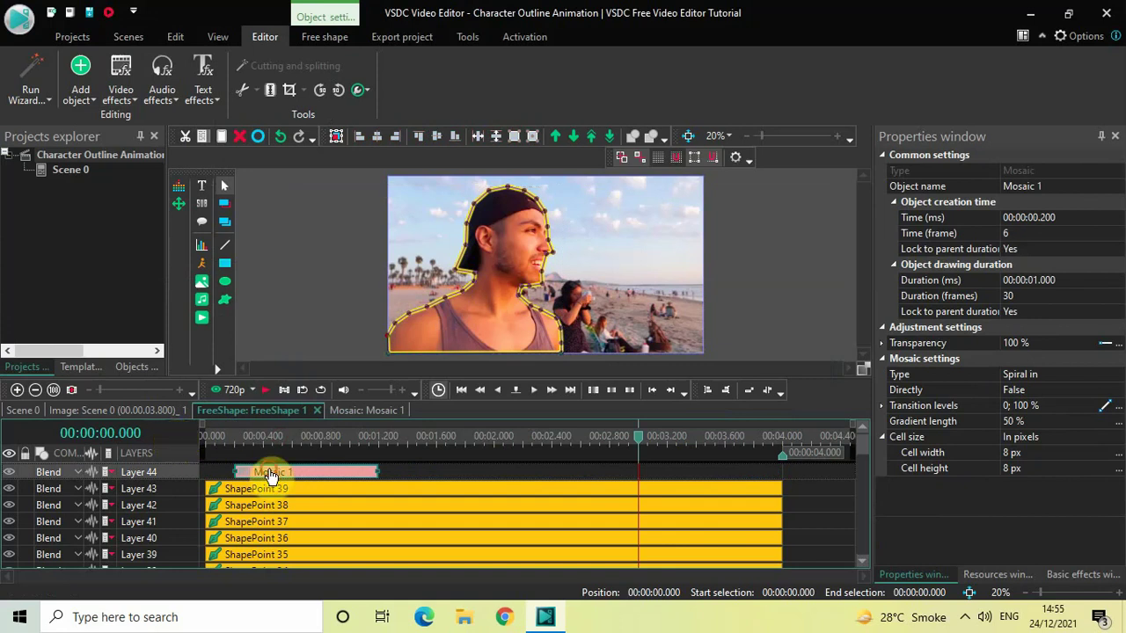
{"action": "left_click_drag", "start_coordinate": [270, 473], "coordinate": [186, 478]}
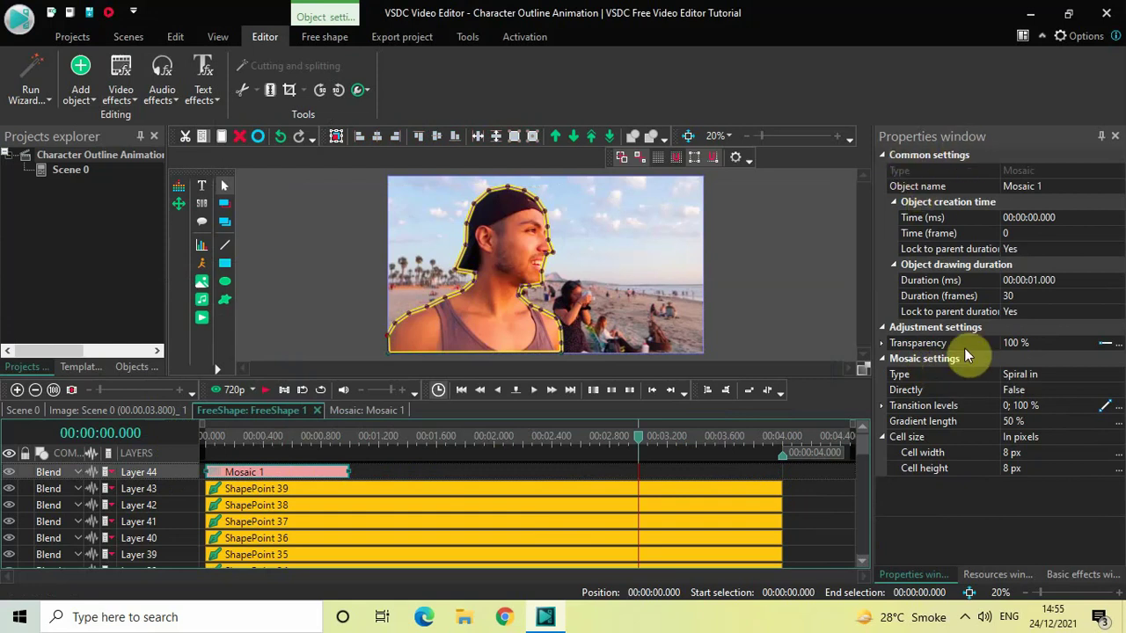
- Set the Mosaic effect's type to Left-top to right-bottom and its Directly option to True
{"action": "left_click", "coordinate": [1123, 378]}
{"action": "left_click", "coordinate": [1118, 375]}
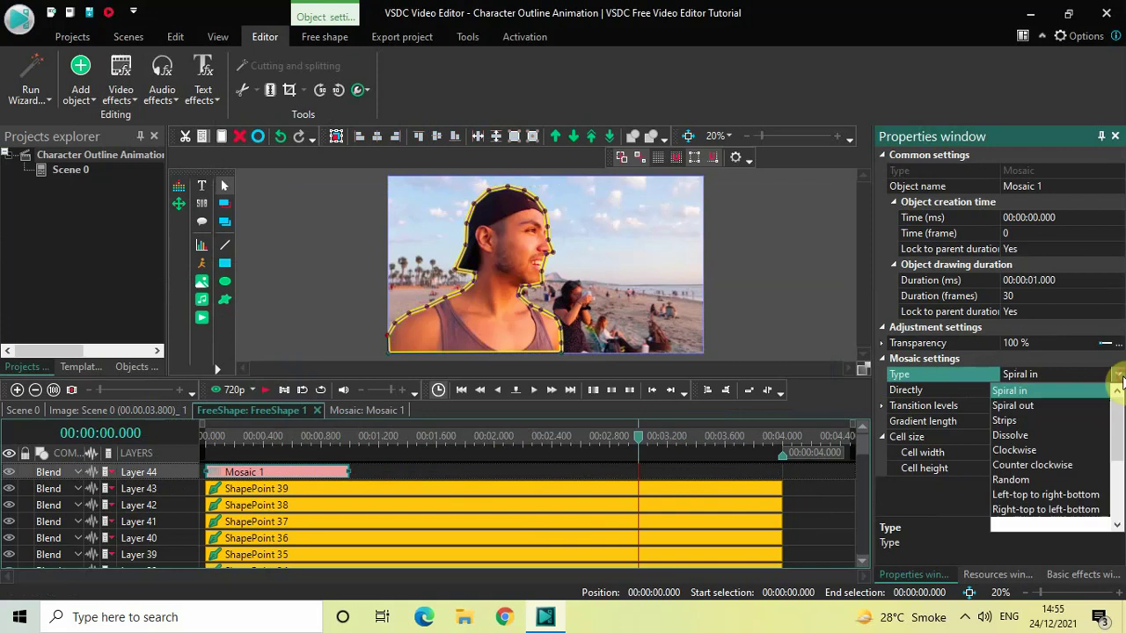
{"action": "scroll", "coordinate": [1073, 449], "scroll_direction": "down", "scroll_amount": 1}
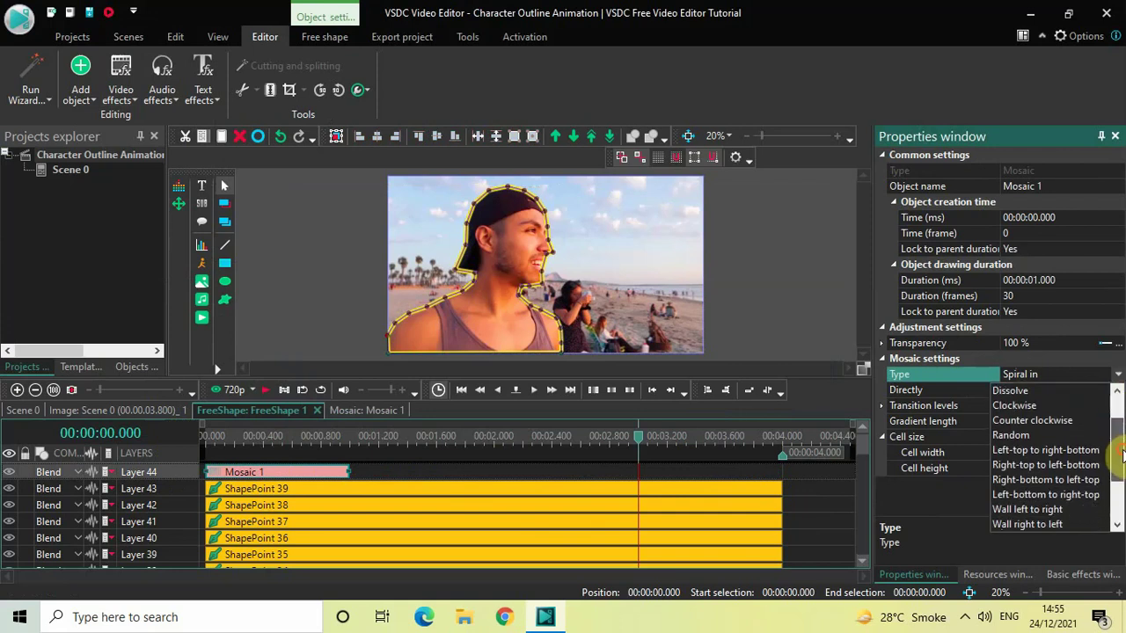
{"action": "left_click", "coordinate": [1055, 451]}
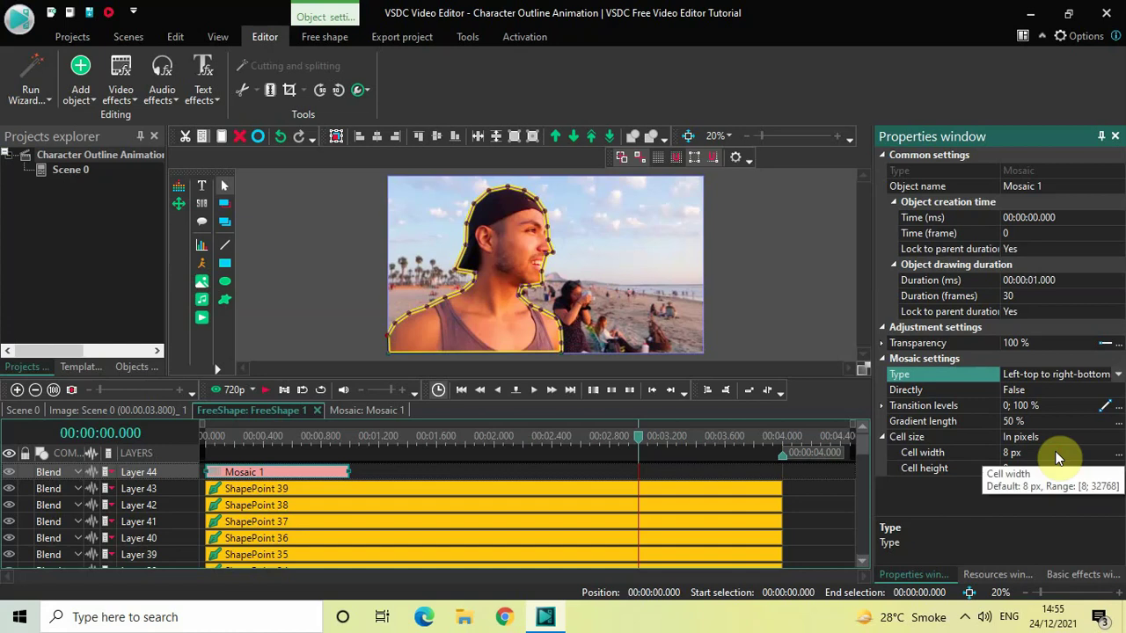
{"action": "left_click", "coordinate": [1115, 392]}
{"action": "left_click", "coordinate": [1117, 389]}
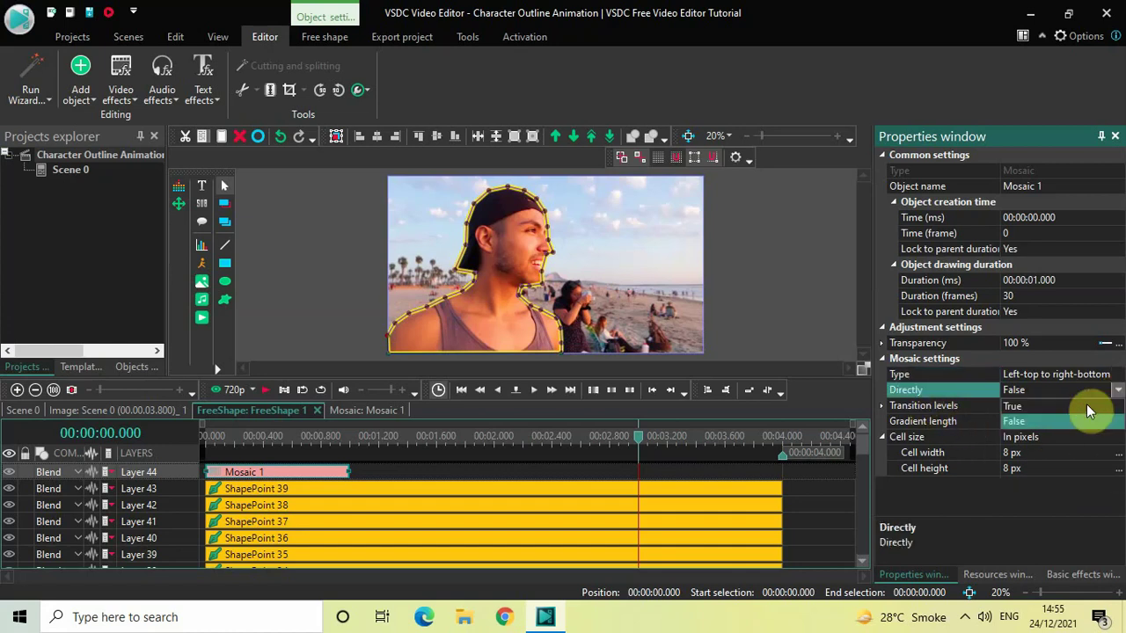
{"action": "left_click", "coordinate": [1065, 407]}
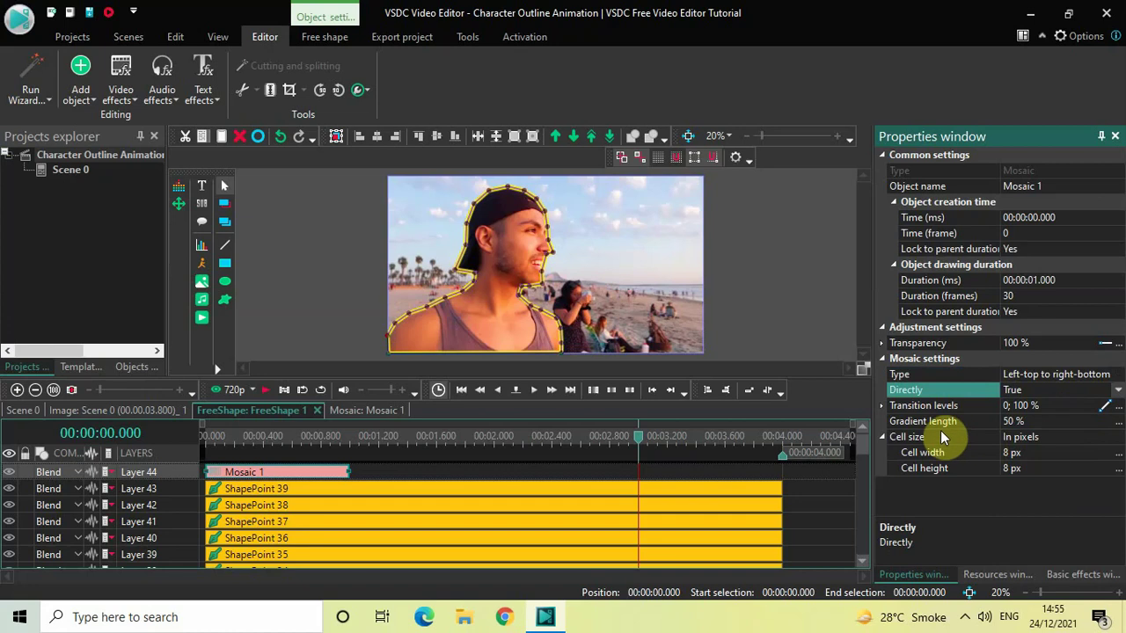
- Set the Mosaic effect's gradient length to 0 %
{"action": "left_click", "coordinate": [1051, 425]}
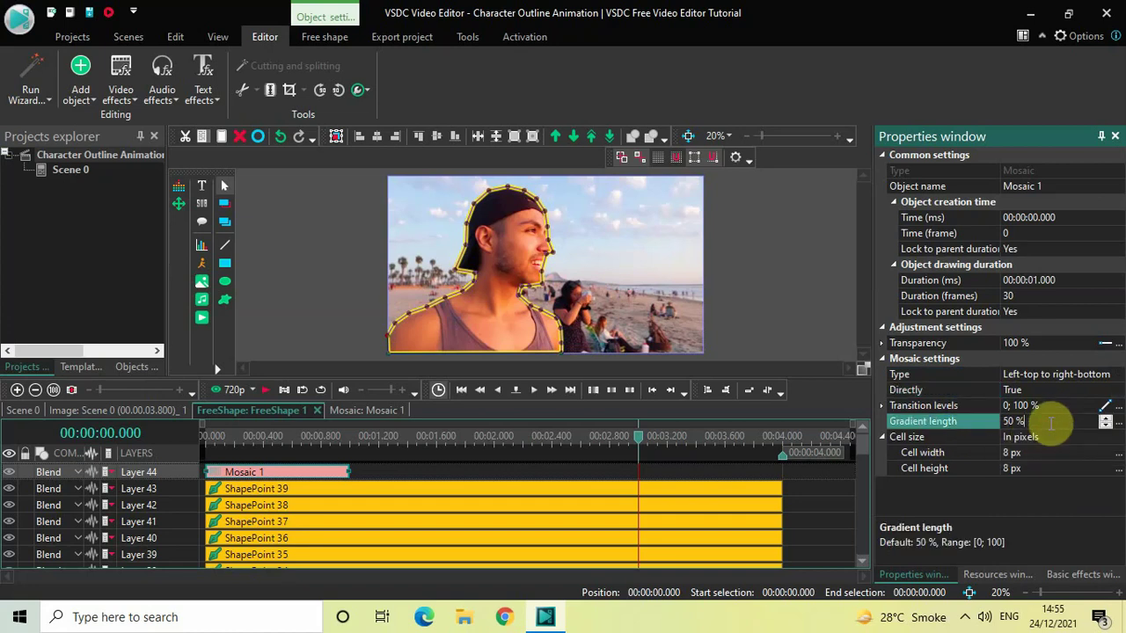
{"action": "key", "text": "BackSpace"}
{"action": "key", "text": "BackSpace"}
{"action": "key", "text": "BackSpace"}
{"action": "key", "text": "BackSpace"}
{"action": "type", "text": "0"}
{"action": "key", "text": "Return"}
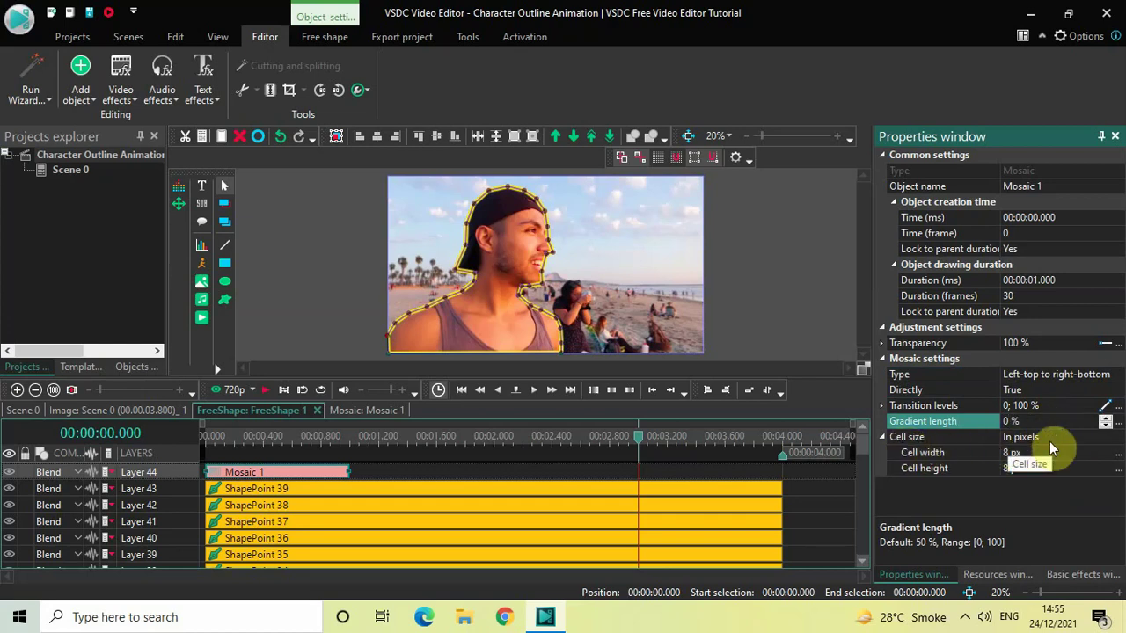
- Set the Mosaic effect's cell size mode to In percents
{"action": "left_click", "coordinate": [1118, 439]}
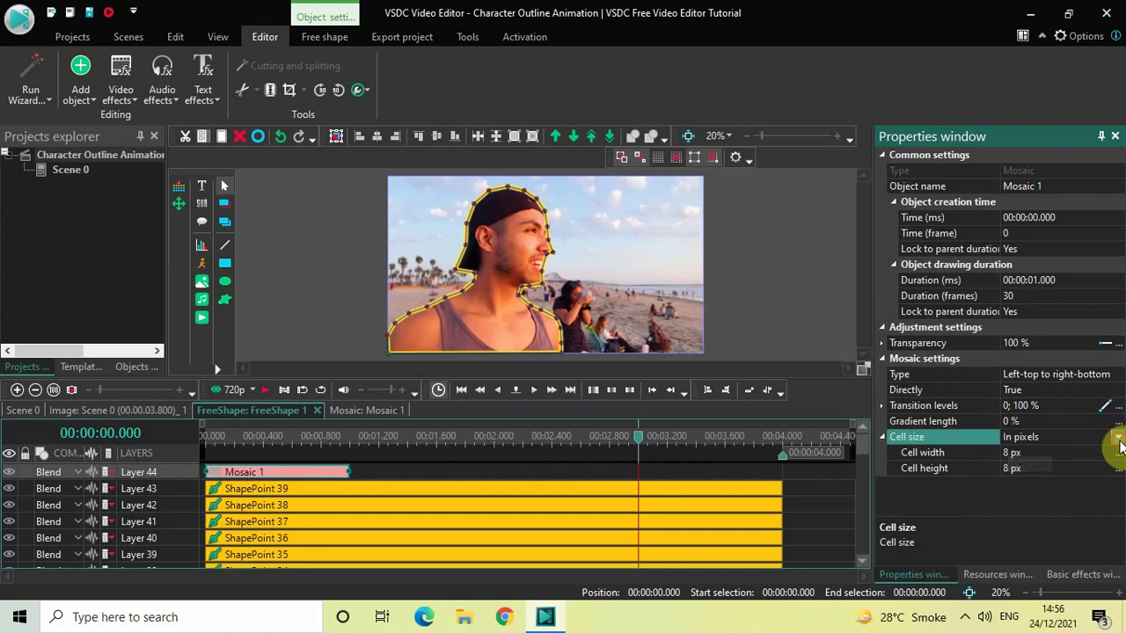
{"action": "left_click", "coordinate": [1117, 440]}
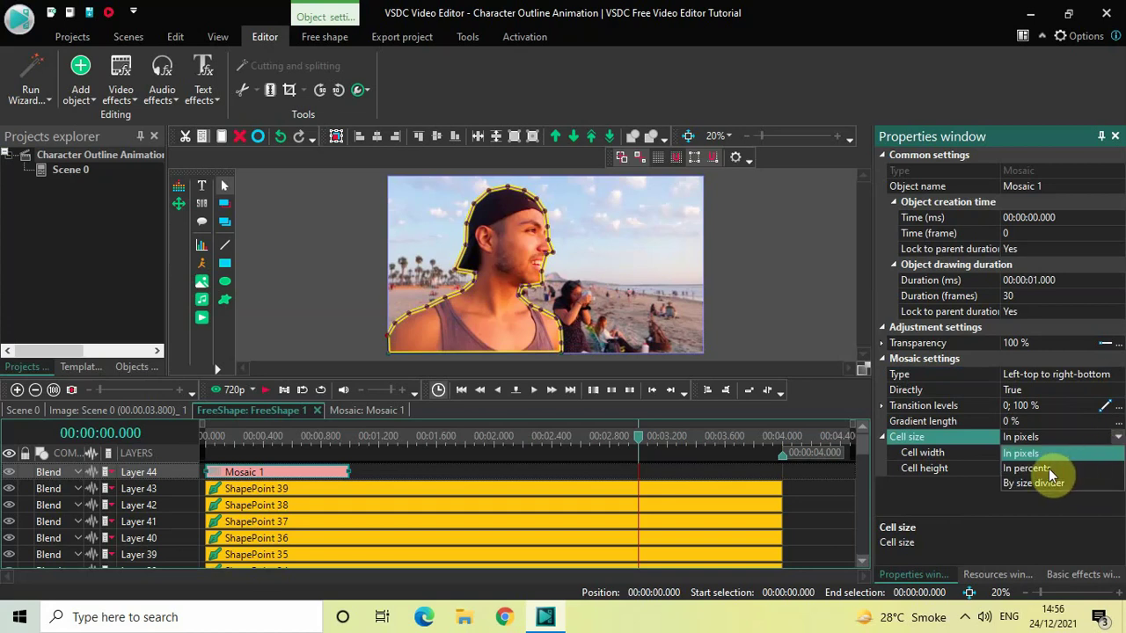
{"action": "left_click", "coordinate": [1049, 468]}
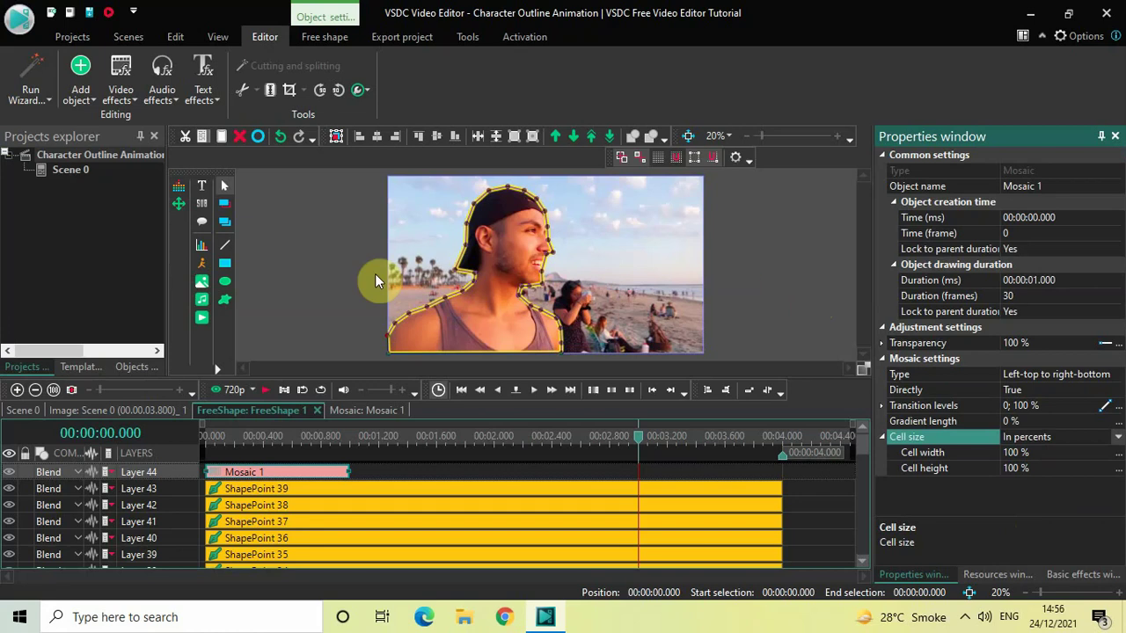
- Return to the main Scene 0 timeline and preview the whole outline animation from the beginning
{"action": "left_click", "coordinate": [19, 410]}
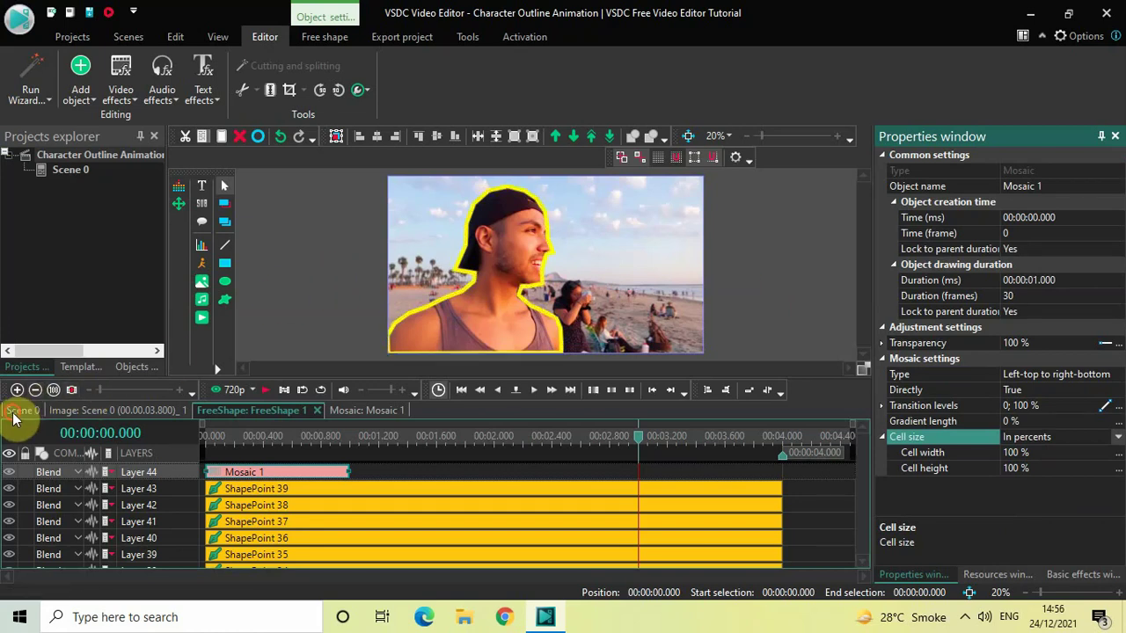
{"action": "left_click", "coordinate": [180, 452]}
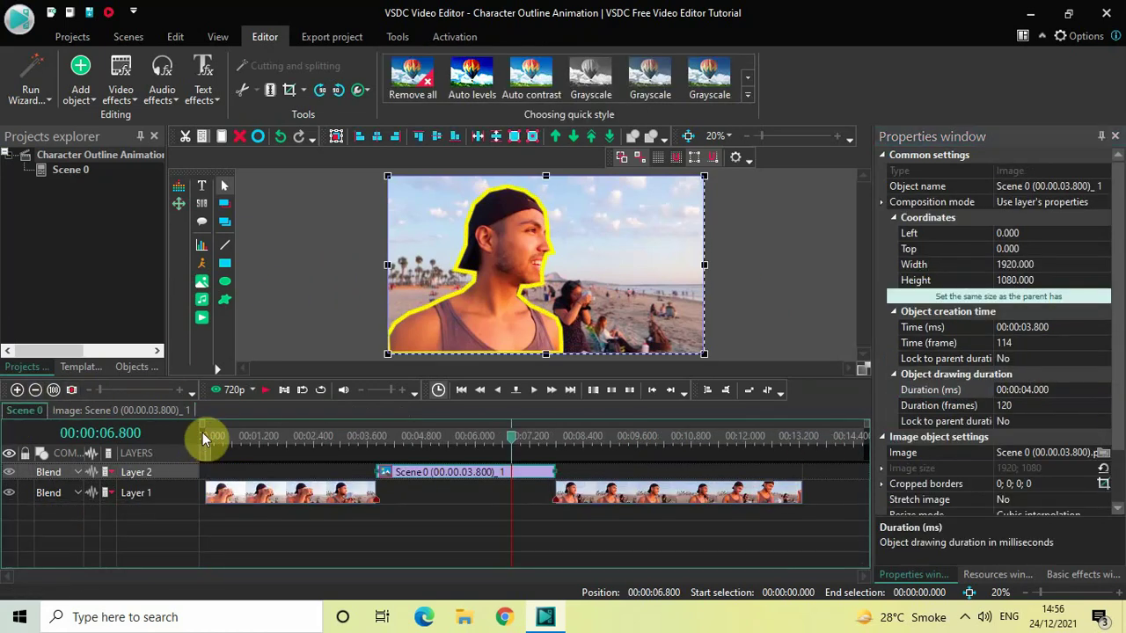
{"action": "left_click", "coordinate": [202, 433]}
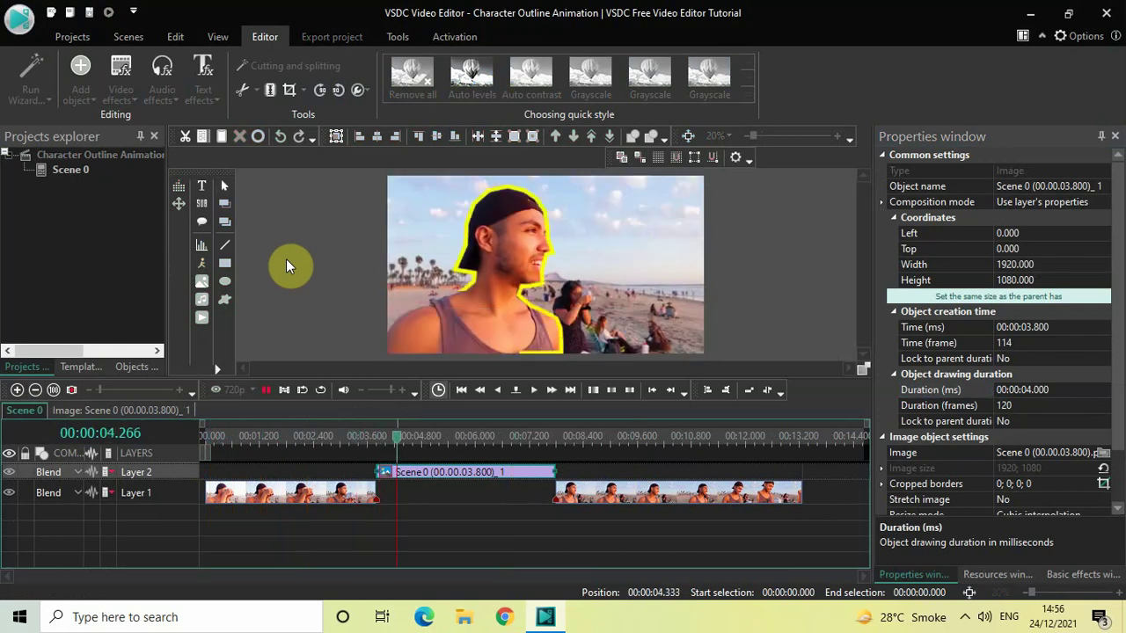
{"action": "key", "text": "space"}
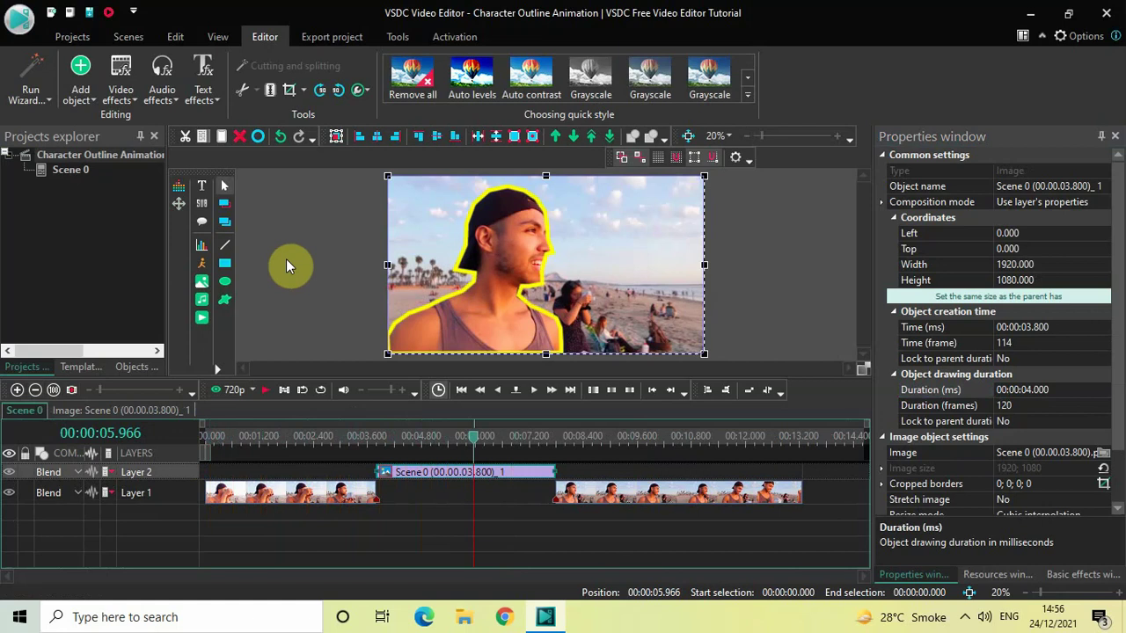
{"action": "key", "text": "space"}
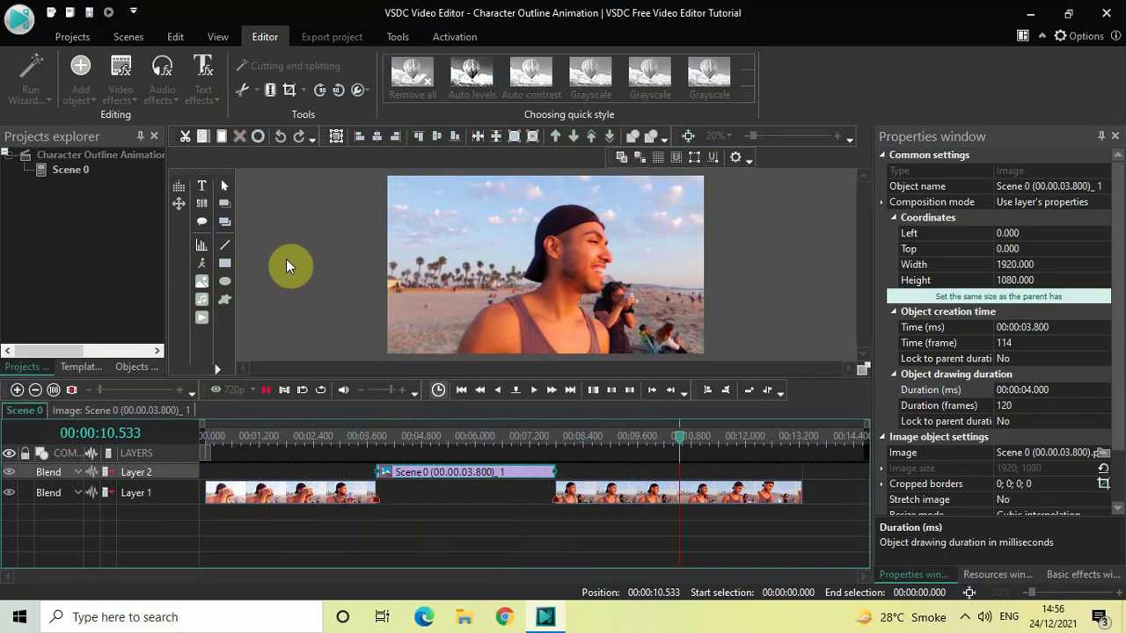
{"action": "key", "text": "space"}
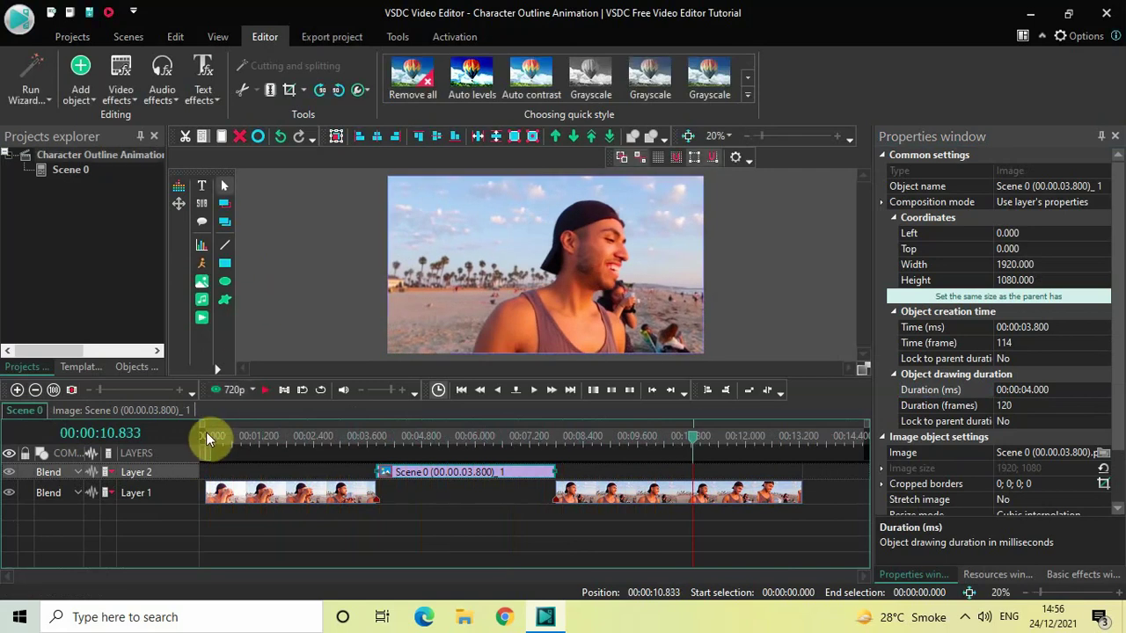
- Replay the scene from 00:00:00.000 and again from shortly before the freeze-frame to check the outline reveal
{"action": "left_click", "coordinate": [206, 437]}
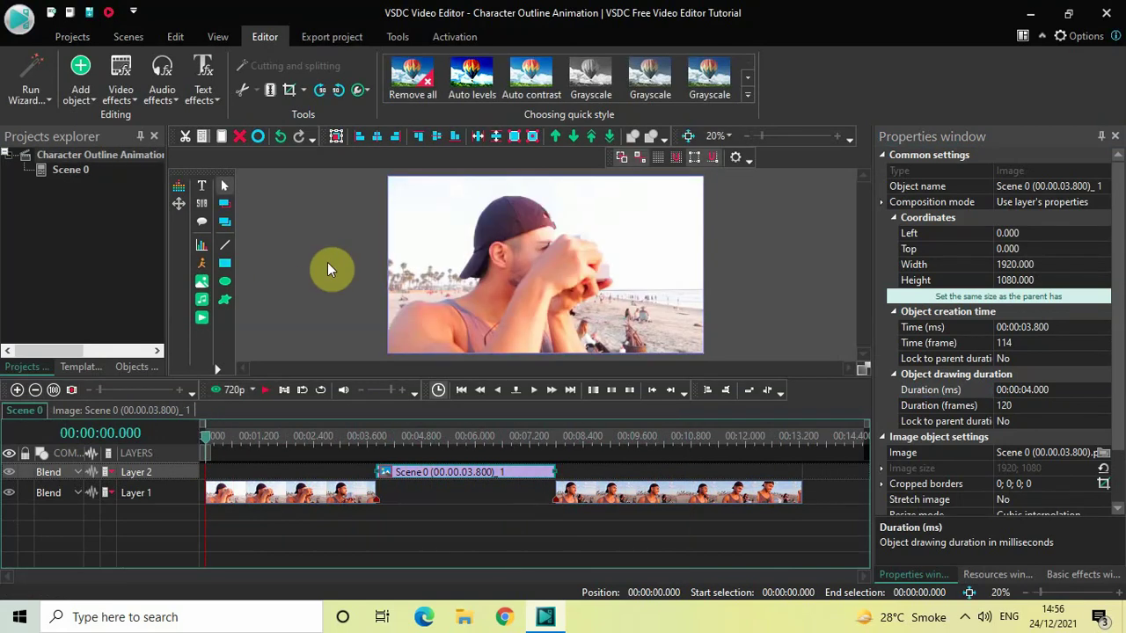
{"action": "key", "text": "space"}
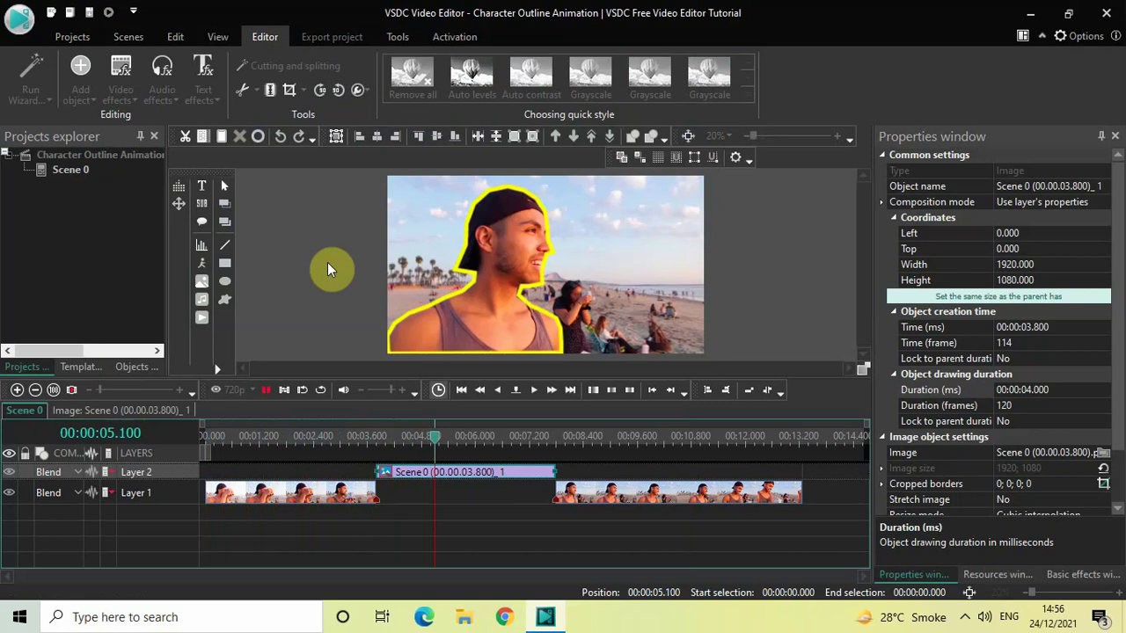
{"action": "key", "text": "space"}
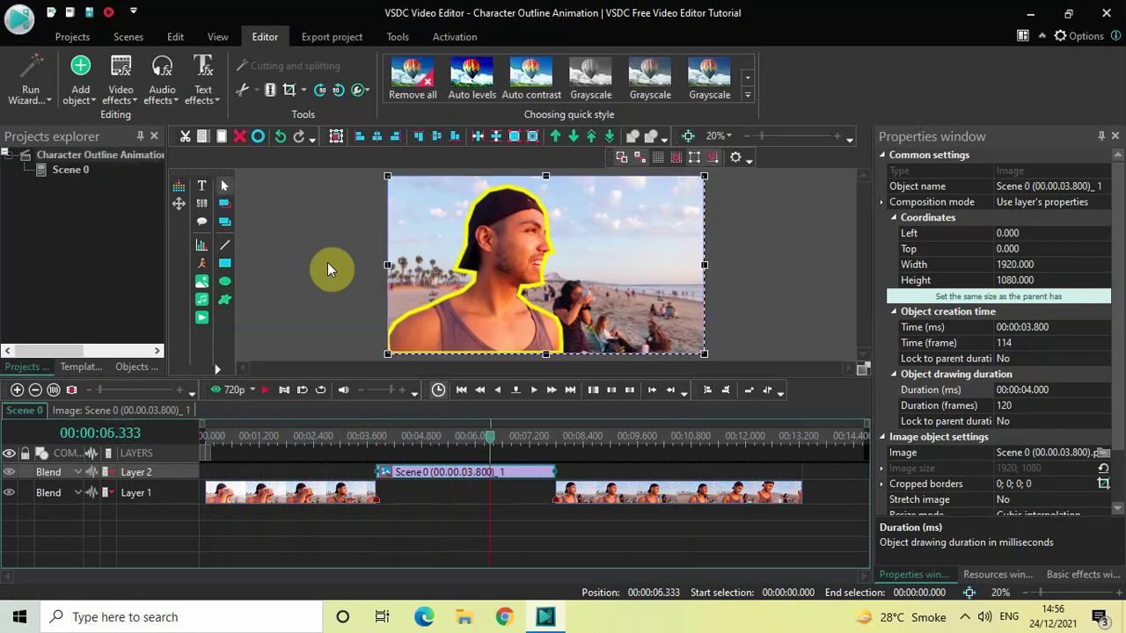
{"action": "left_click", "coordinate": [327, 443]}
{"action": "key", "text": "space"}
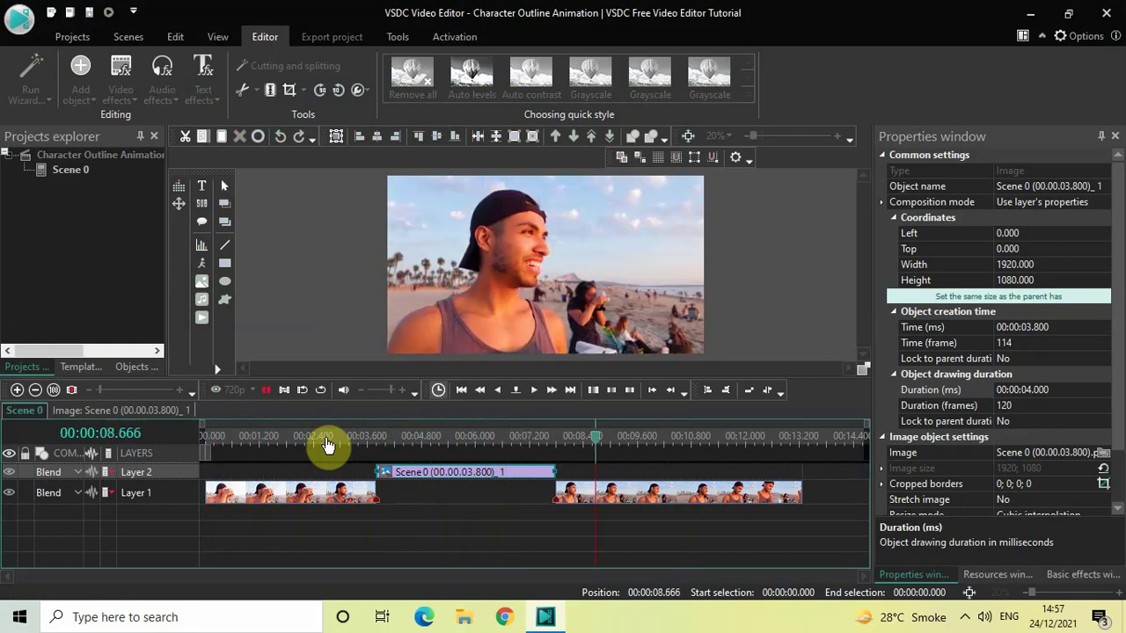
{"action": "key", "text": "space"}
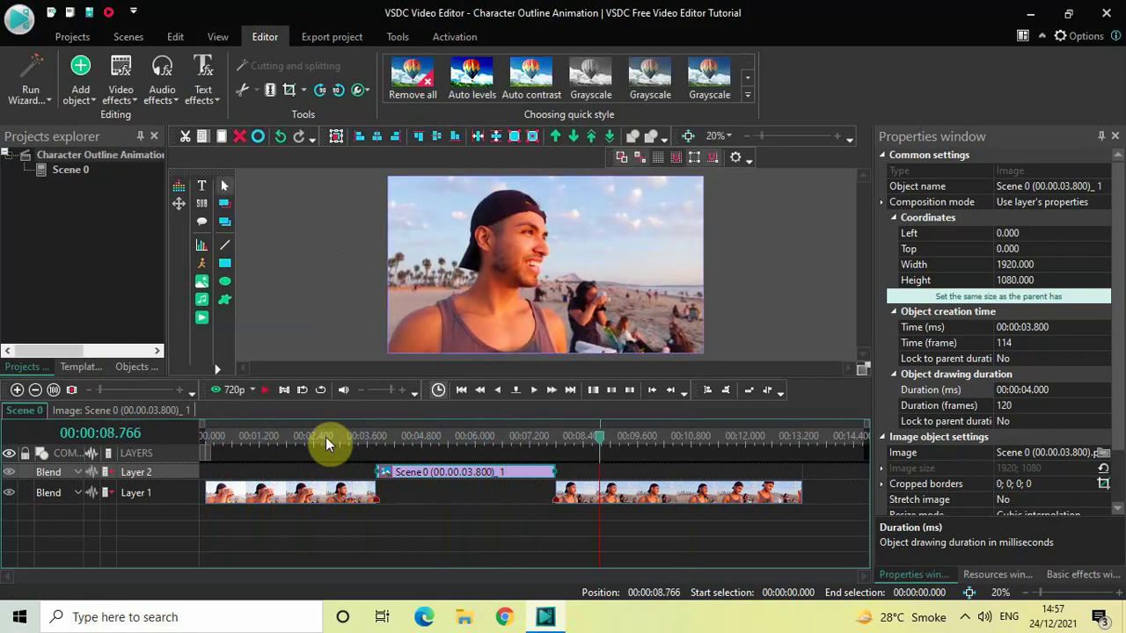